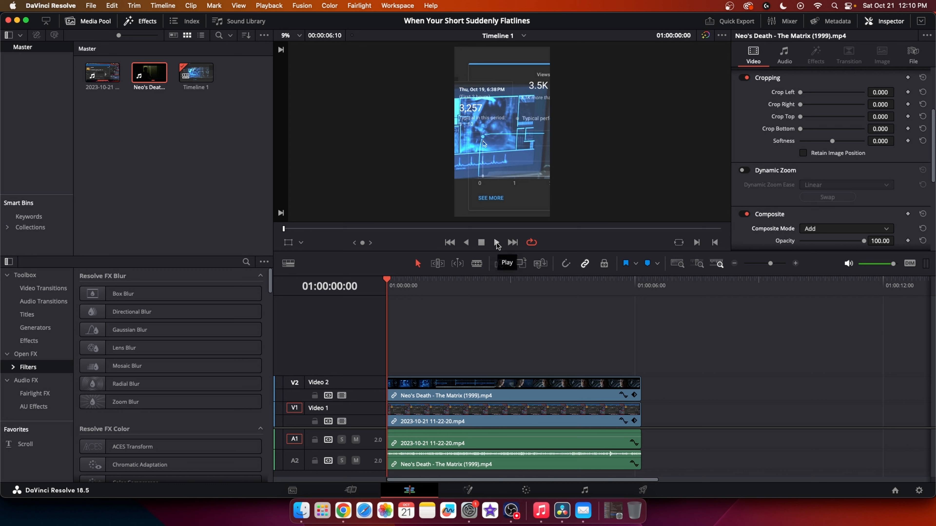
Play the finished Timeline 1 from its beginning to preview the example short.
click(496, 243)
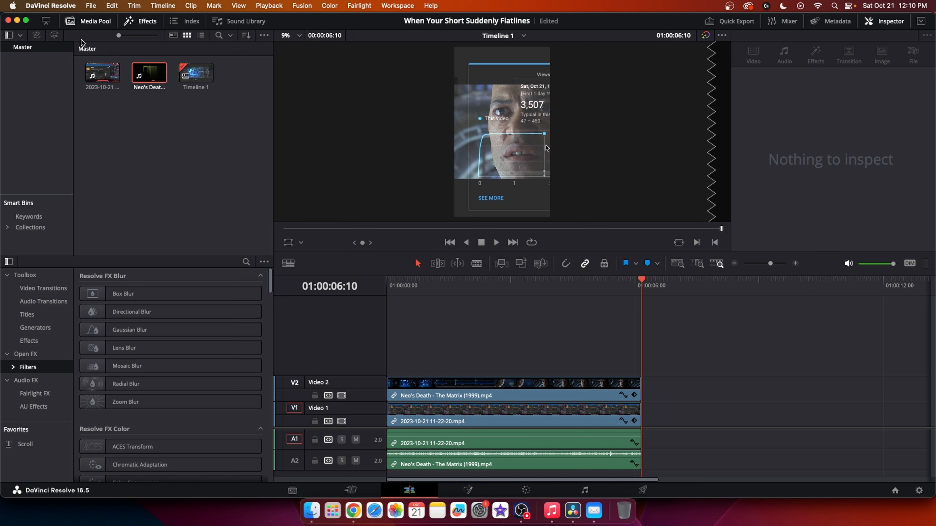
Create a new project named "Short Flatline".
click(91, 6)
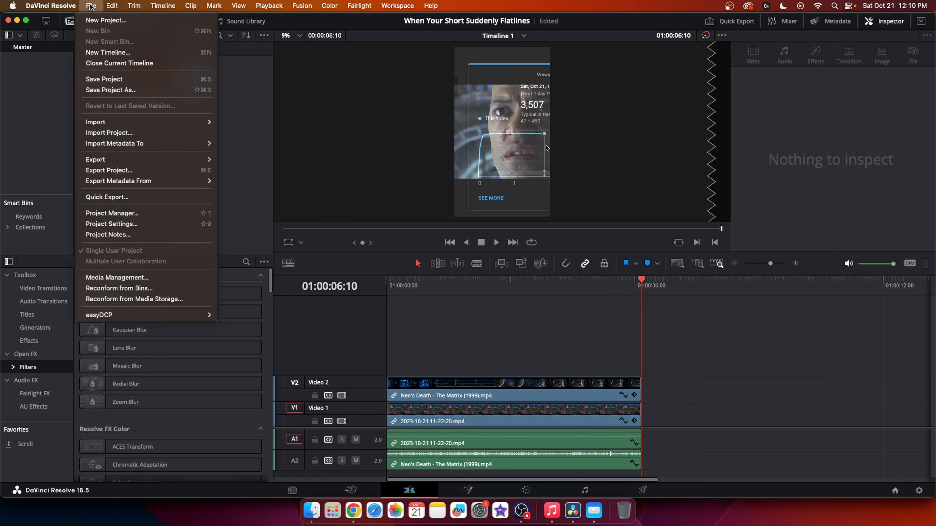
click(99, 21)
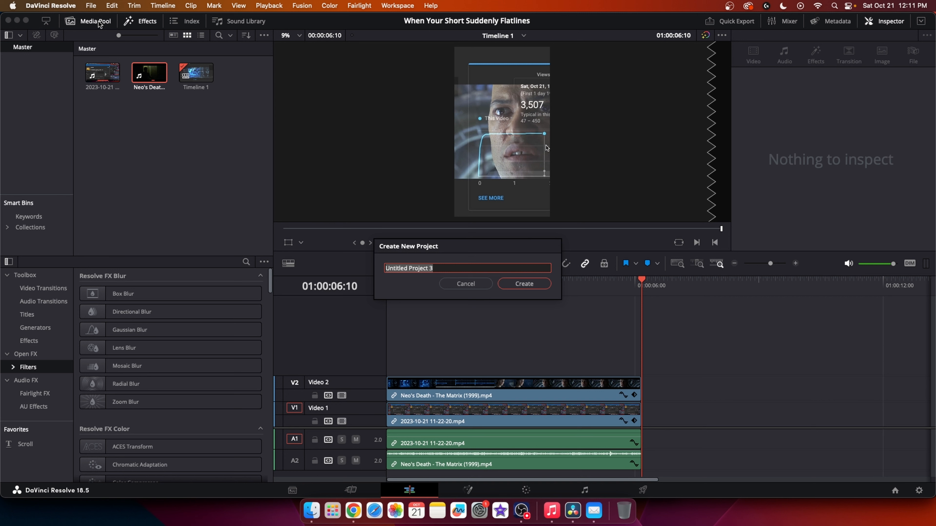
text(Short Flatline)
click(540, 283)
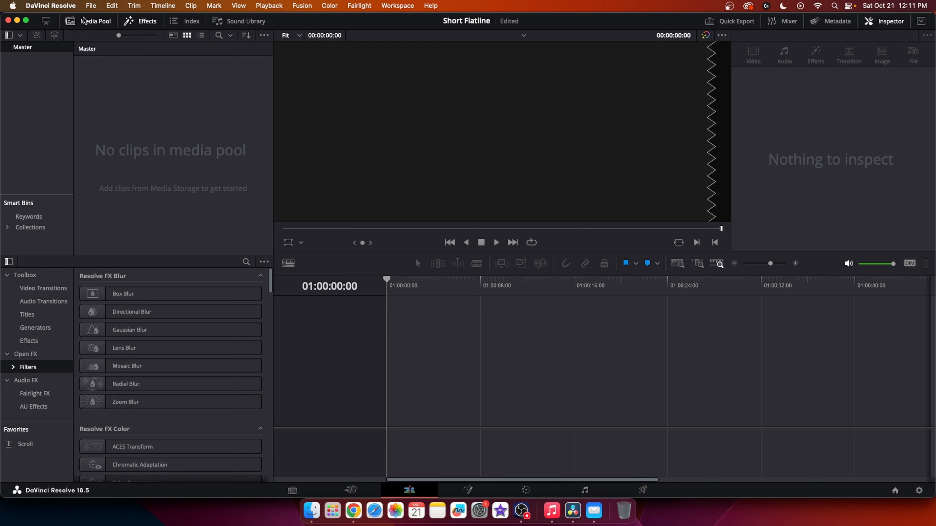
Import Neo's Death - The Matrix (1999).mp4 from Finder's recent files into the media pool, changing the project frame rate to match.
click(89, 24)
click(89, 24)
click(312, 511)
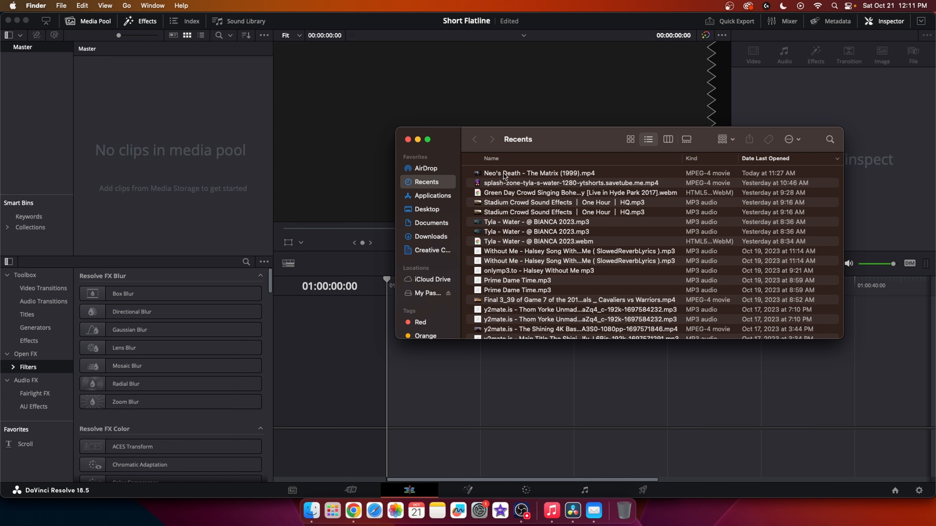
drag(504, 176, 92, 84)
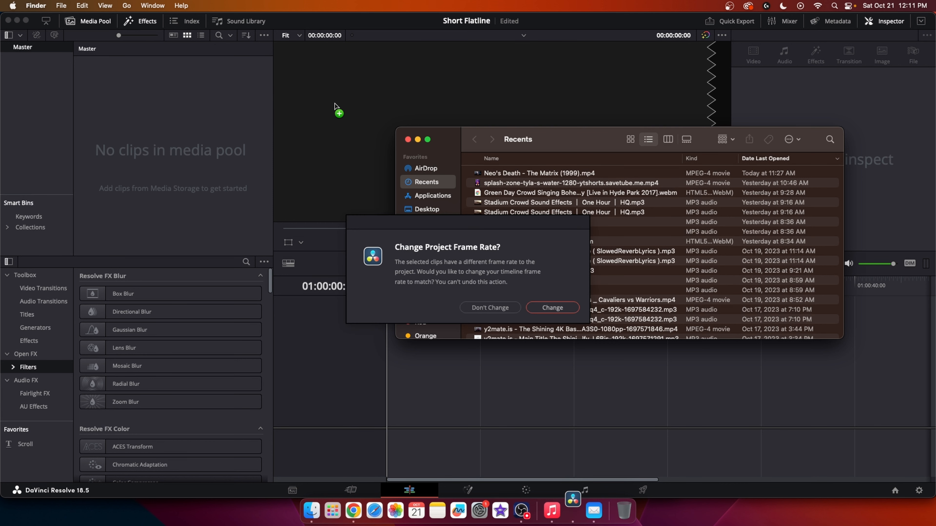
click(552, 307)
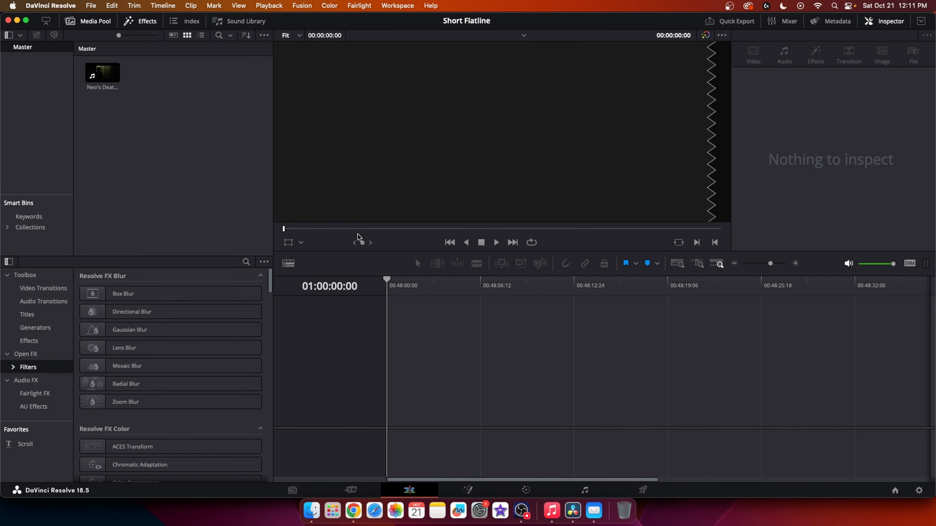
Start a new timeline from the Neo's Death clip that does not use the project settings.
right_click(105, 74)
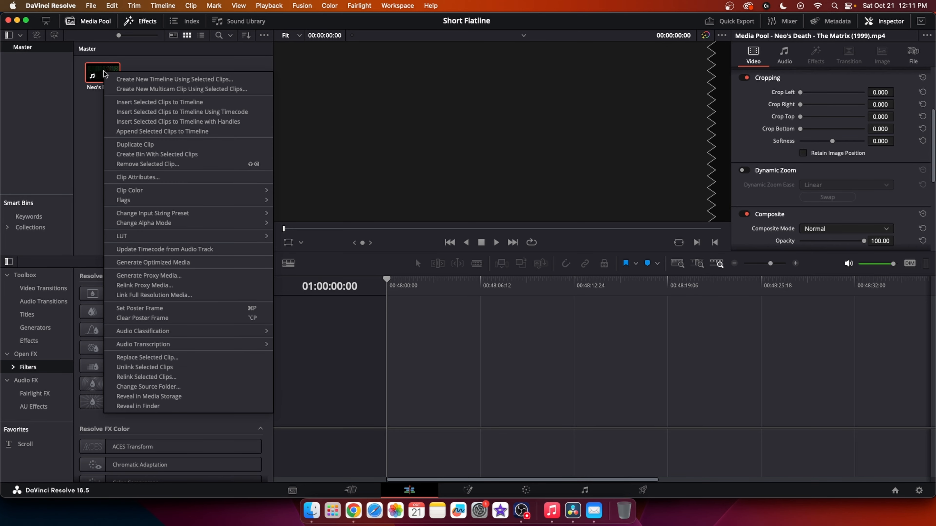
click(156, 79)
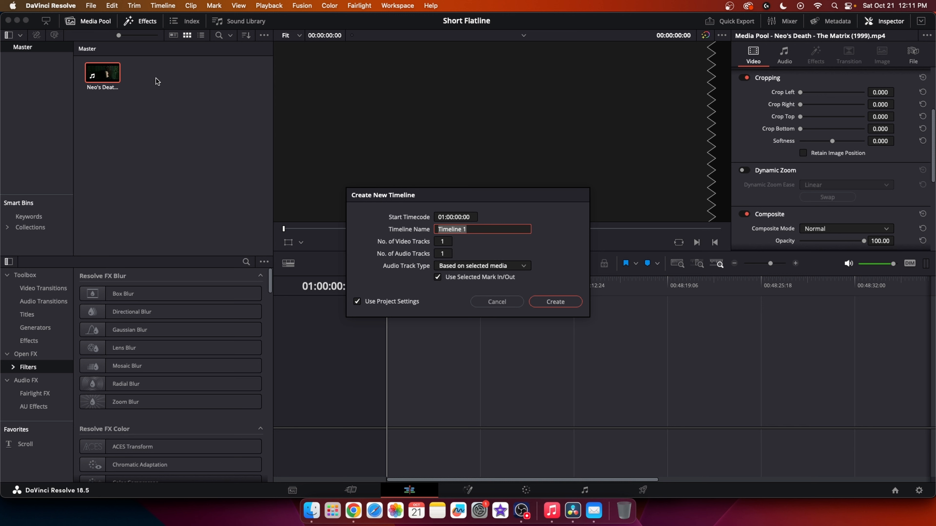
click(356, 301)
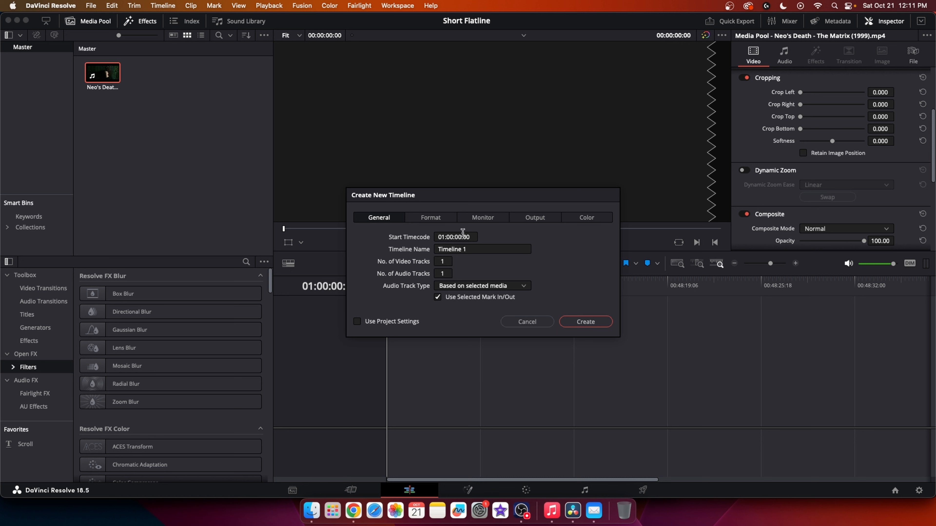
click(357, 322)
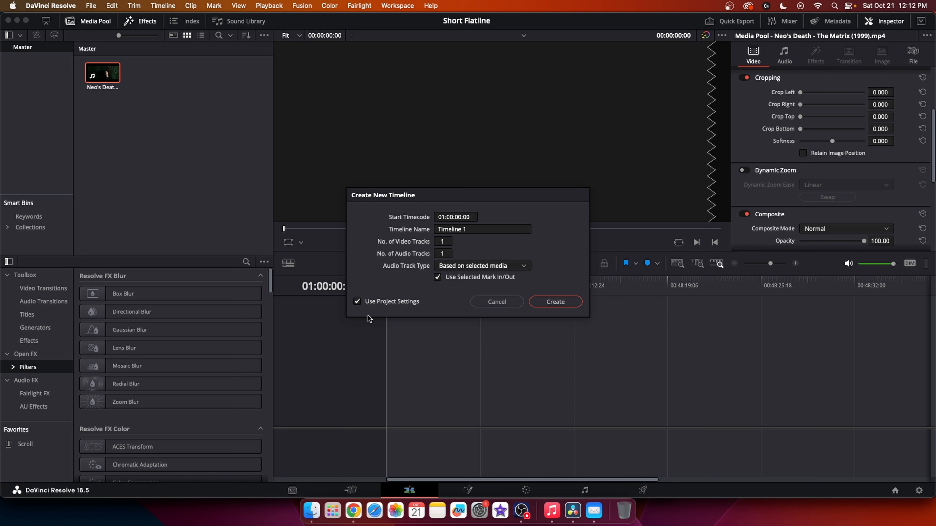
click(358, 301)
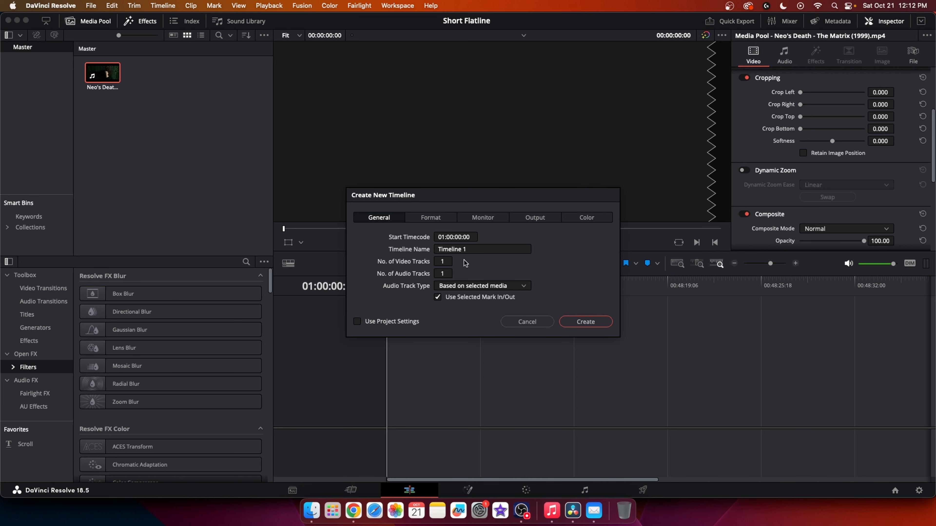
Set the new timeline's format to 3840 x 2160 Ultra HD with vertical resolution and mismatched clips scaled full frame with crop.
click(438, 218)
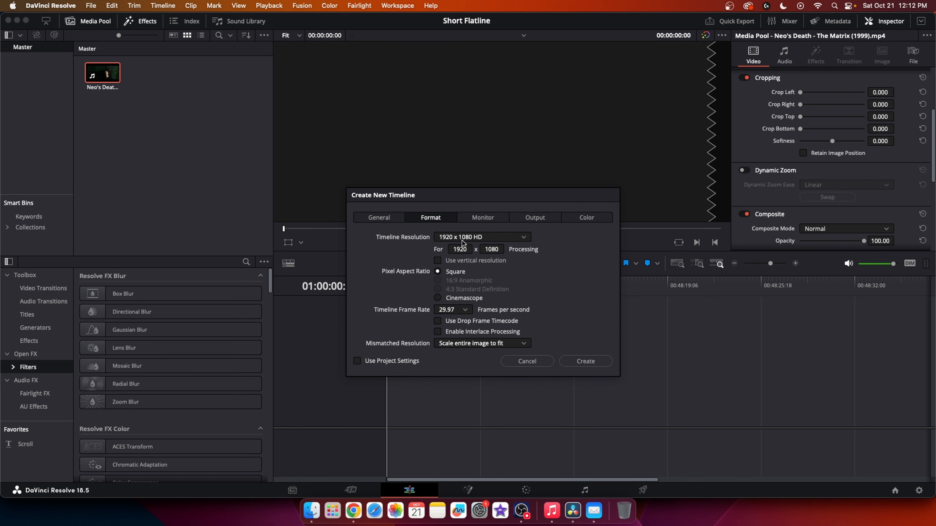
click(495, 239)
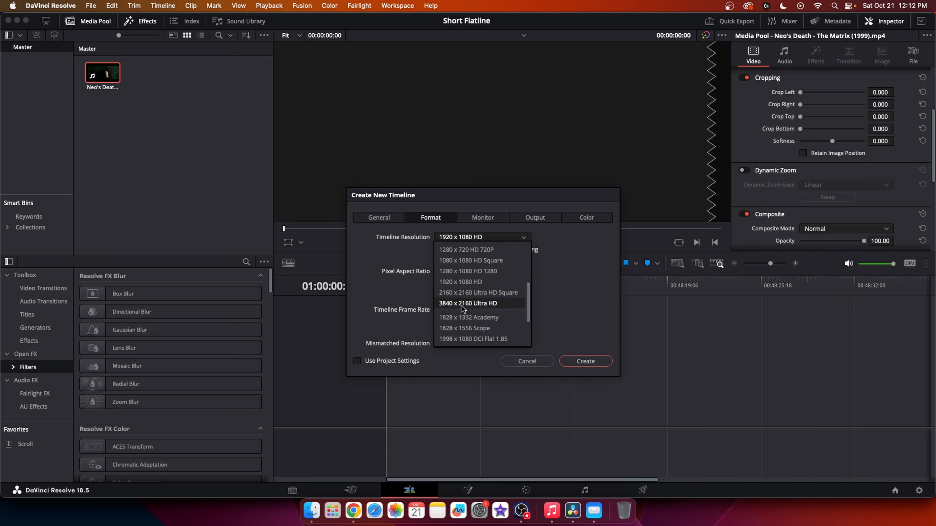
click(485, 305)
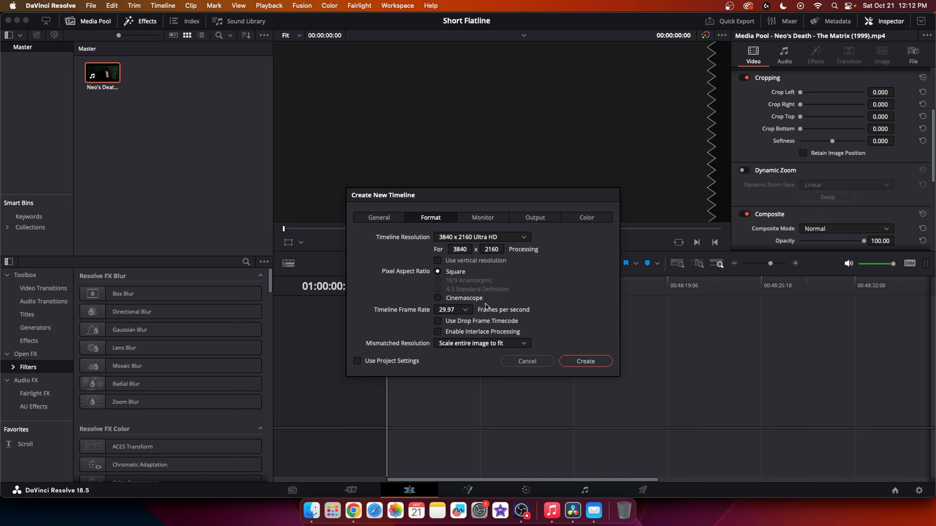
click(437, 261)
click(524, 343)
click(476, 333)
Try a timeline frame rate of 24 frames per second.
click(461, 310)
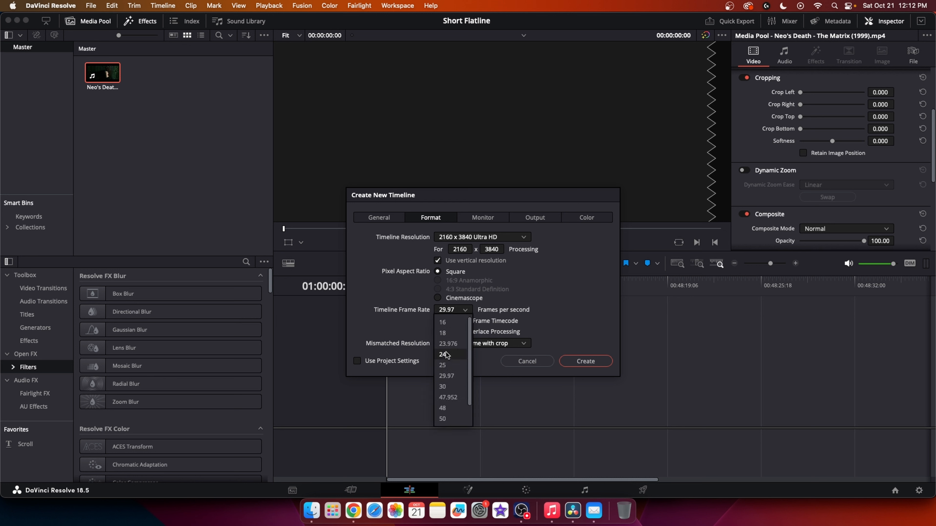
scroll(452, 421, down, 2)
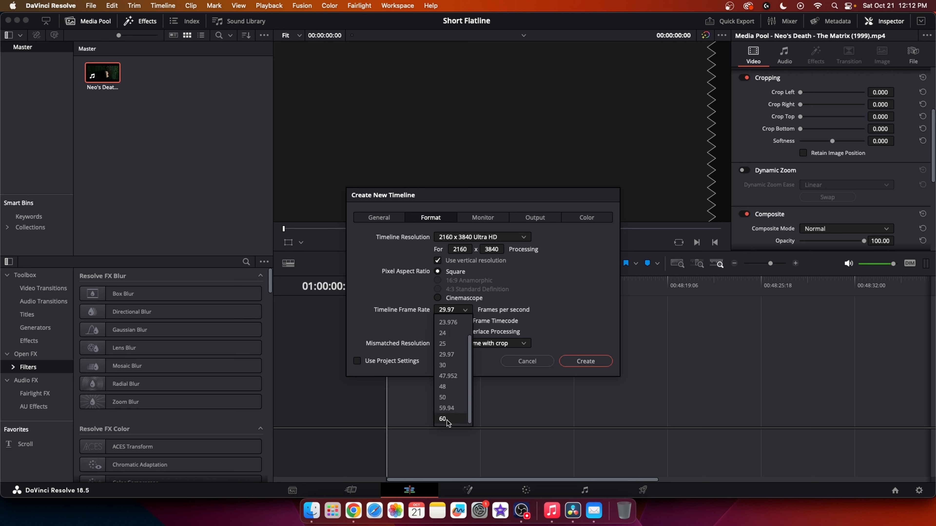
click(445, 333)
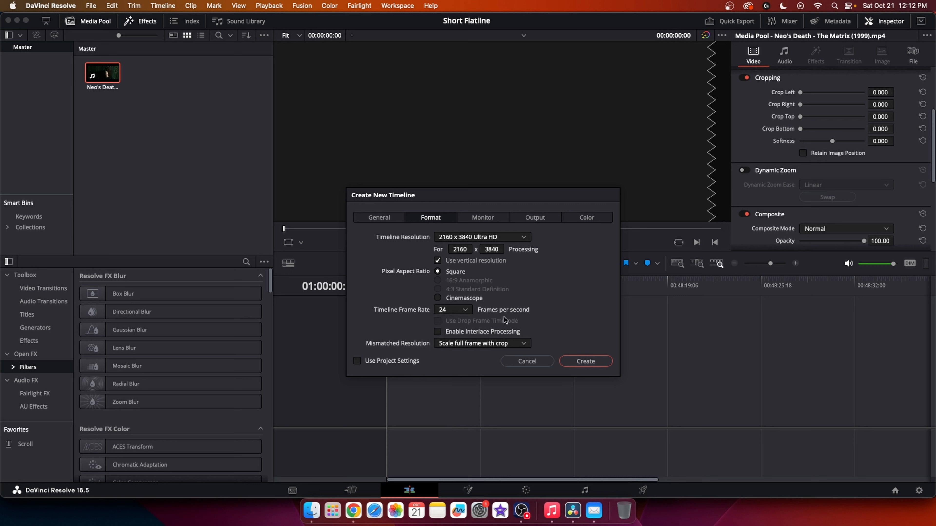
Choose the timeline frame rate and create Timeline 1 from the Neo's Death clip.
click(465, 311)
click(456, 370)
click(597, 361)
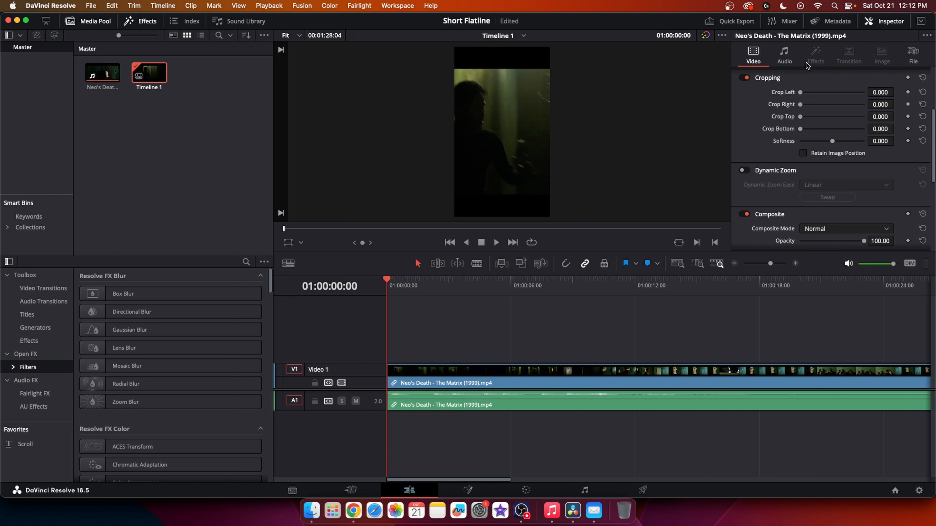
Set the Neo's Death clip's linked zoom to 0.790 in its transform settings.
scroll(782, 114, up, 5)
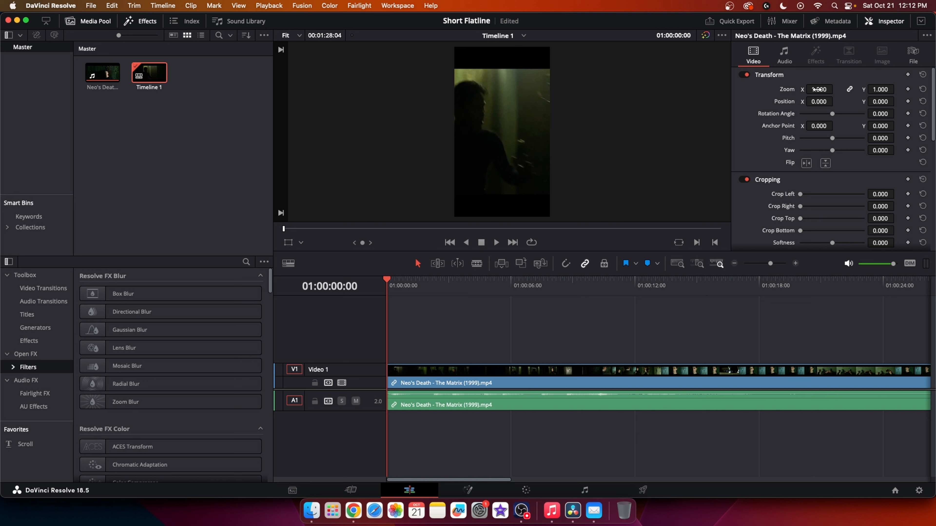
drag(818, 89, 836, 89)
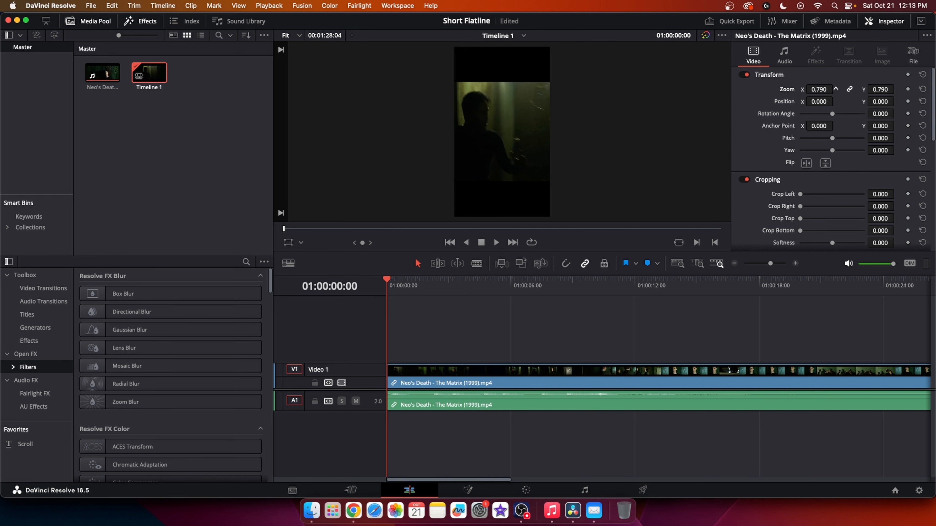
key(super+Tab)
drag(534, 233, 220, 86)
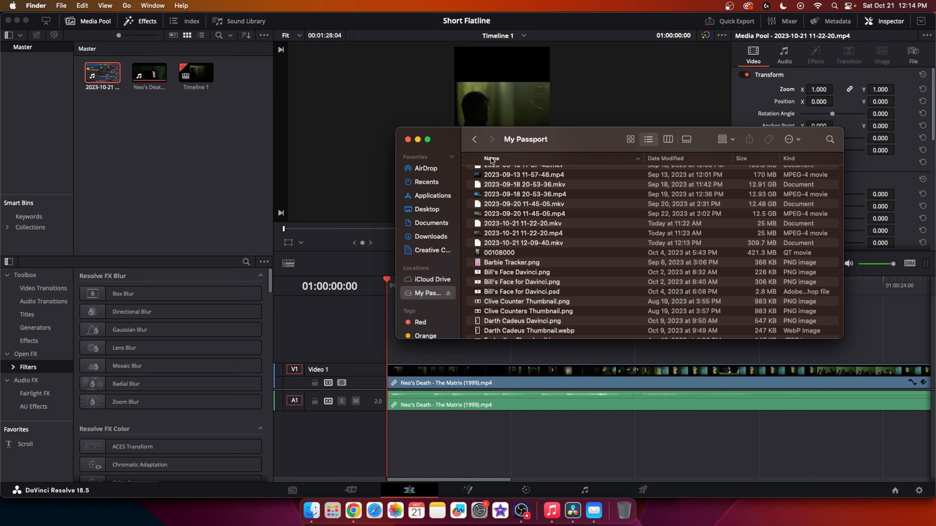
click(407, 139)
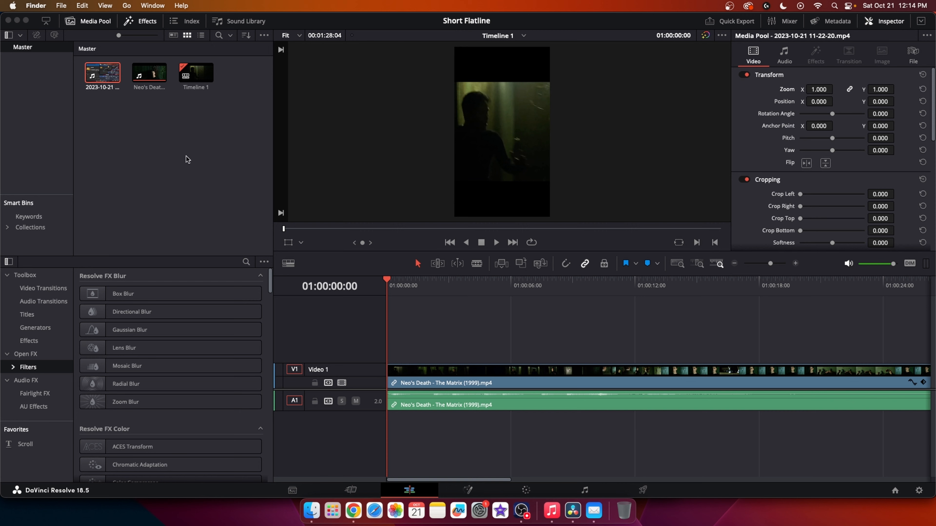
drag(110, 73, 381, 353)
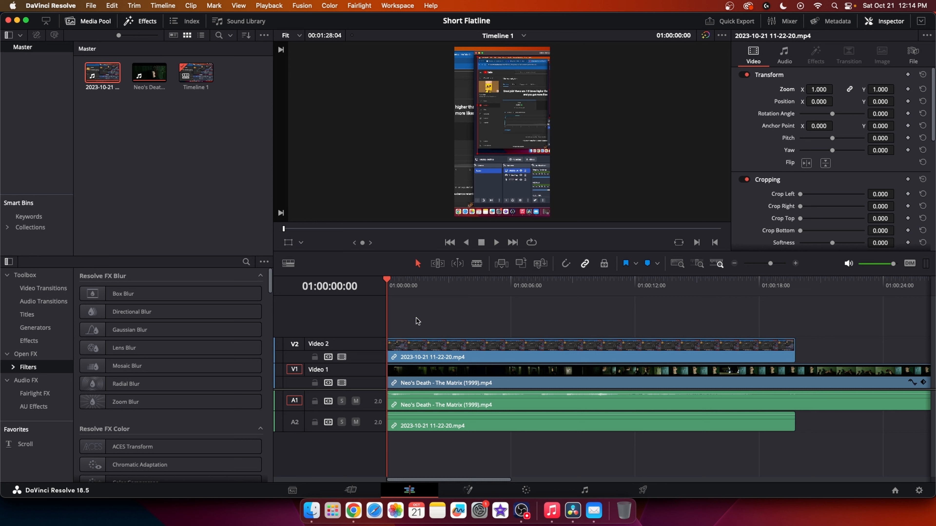
drag(447, 355, 852, 346)
key(super+minus)
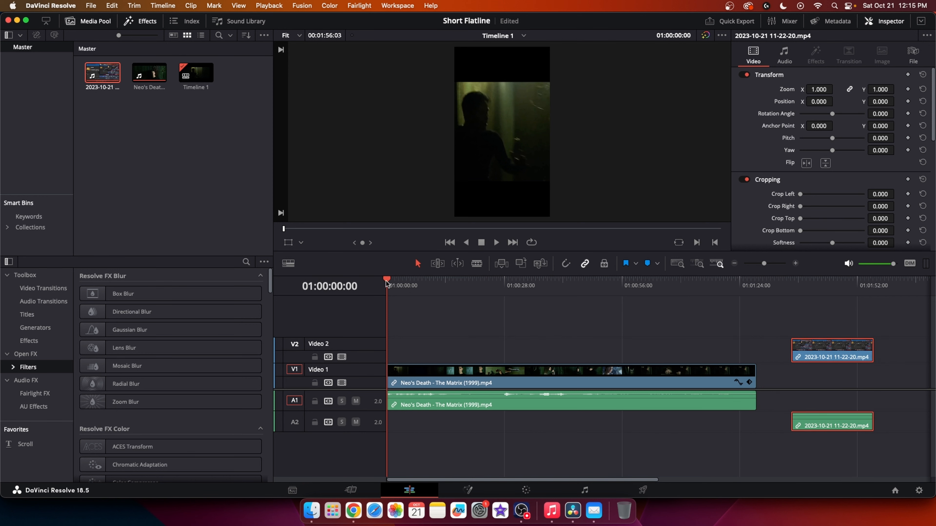
Split the Neo's Death clip at 01:00:51:05, where the blue heart monitor appears, and save the project.
drag(386, 281, 601, 297)
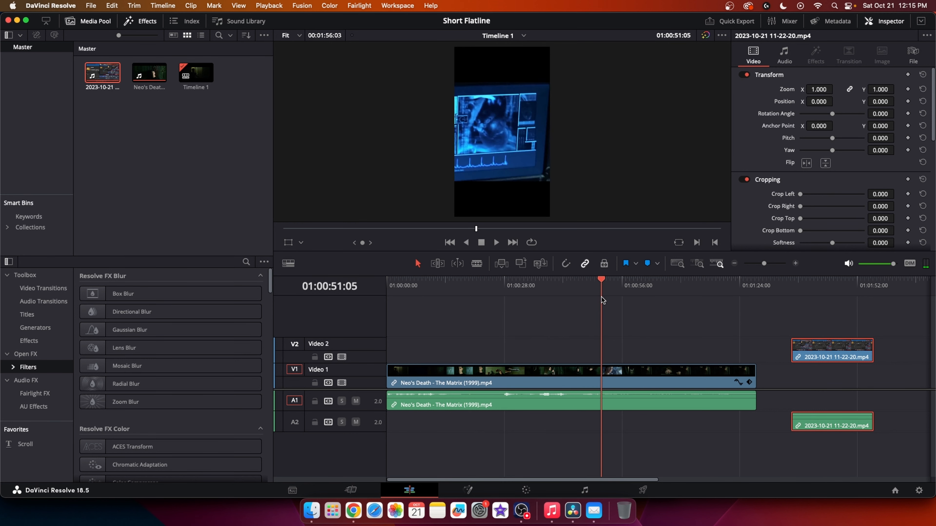
drag(776, 265, 786, 265)
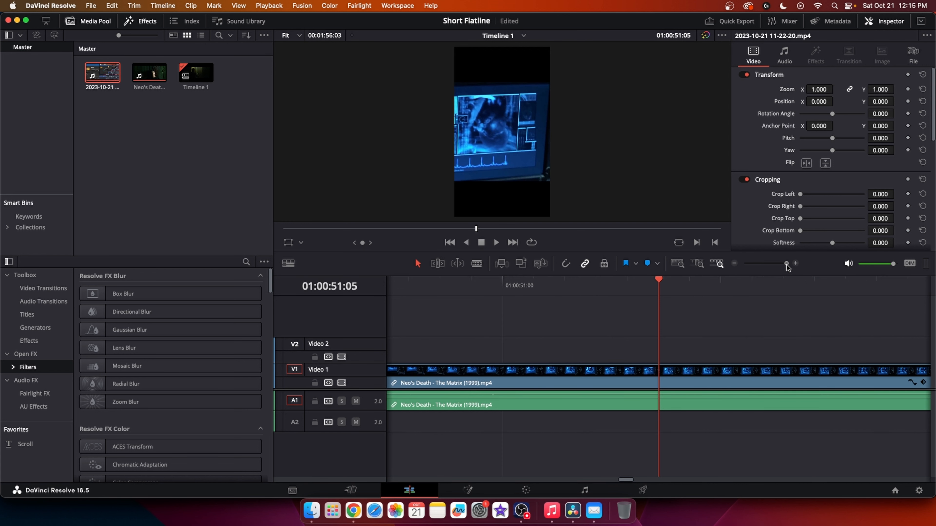
click(477, 264)
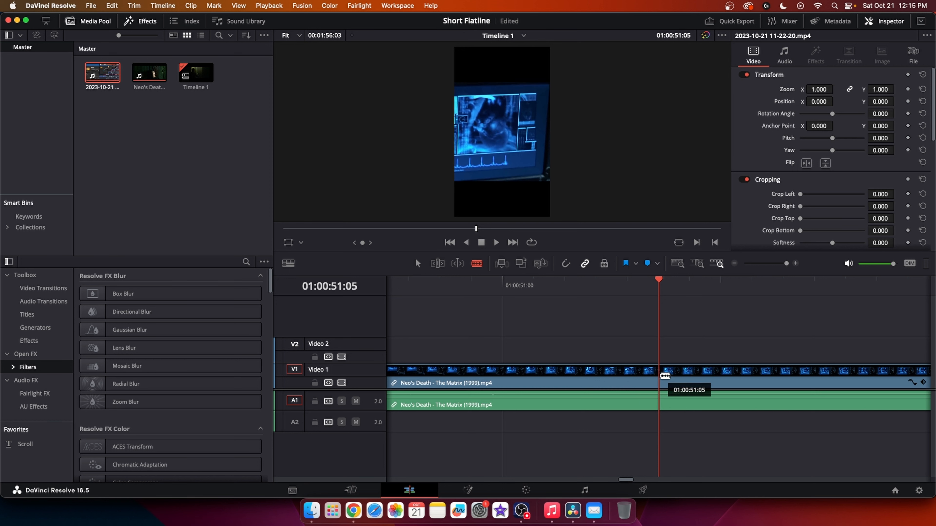
click(663, 375)
click(413, 263)
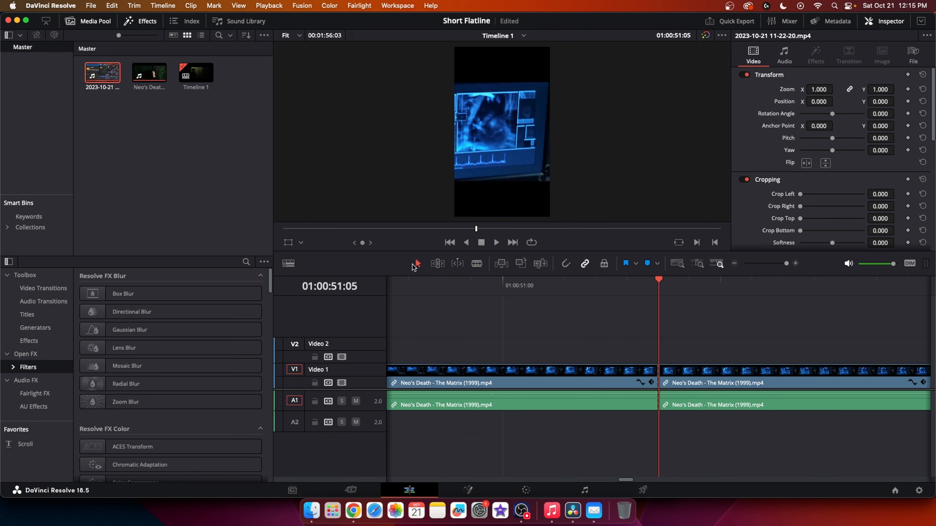
key(super+s)
Delete the part of the Neo's Death clip before the cut at 01:00:51:05, leaving the gap.
right_click(470, 385)
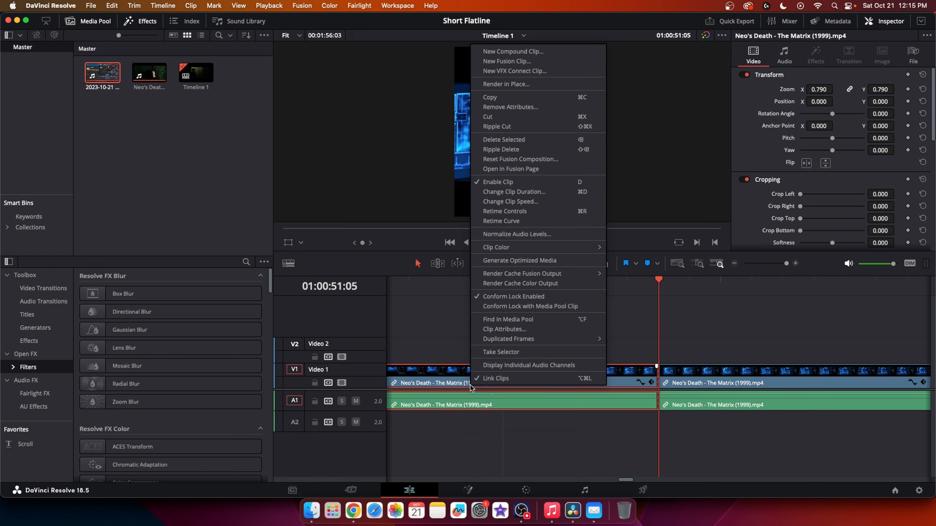
click(527, 140)
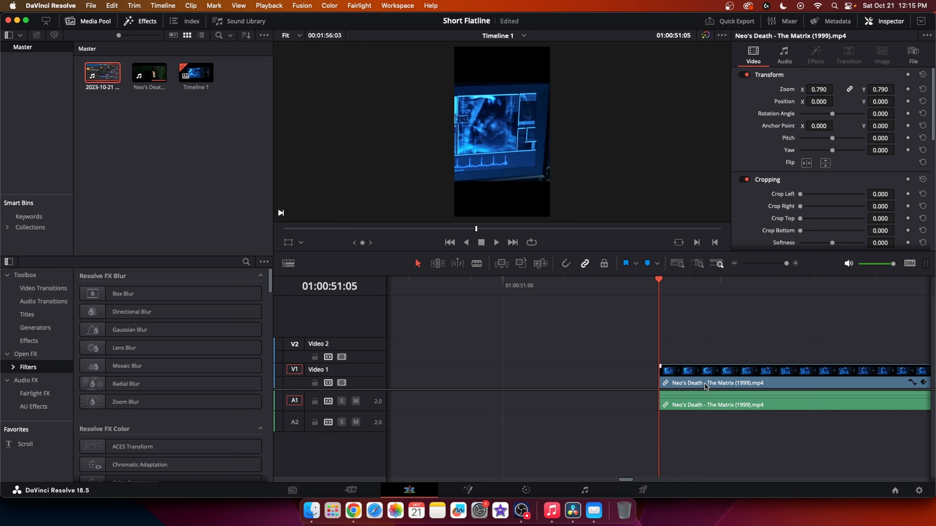
Move the remaining Neo's Death clip with its audio to the start of the timeline.
click(688, 370)
click(759, 264)
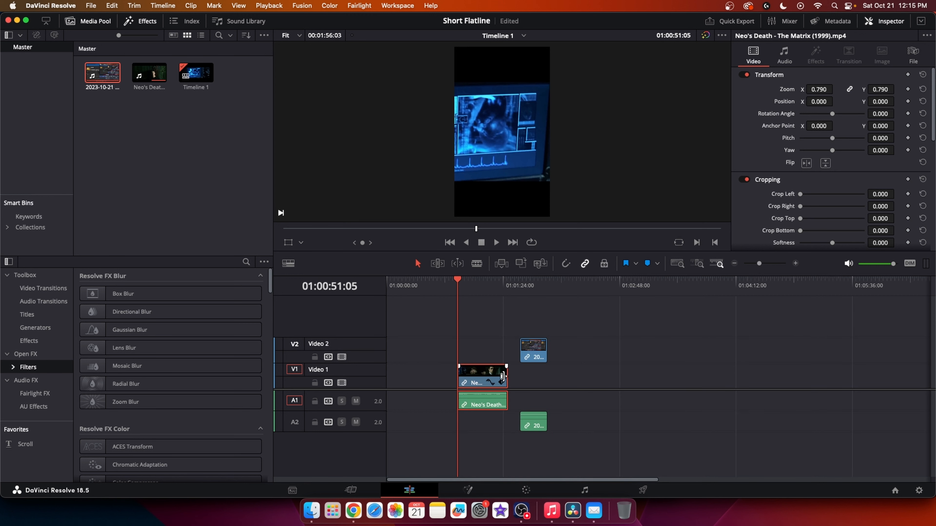
drag(487, 385, 384, 372)
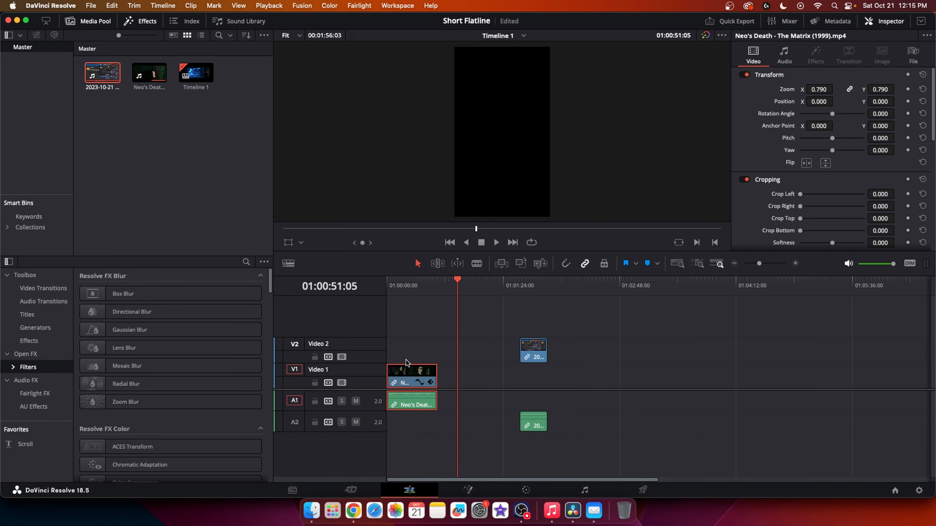
click(779, 264)
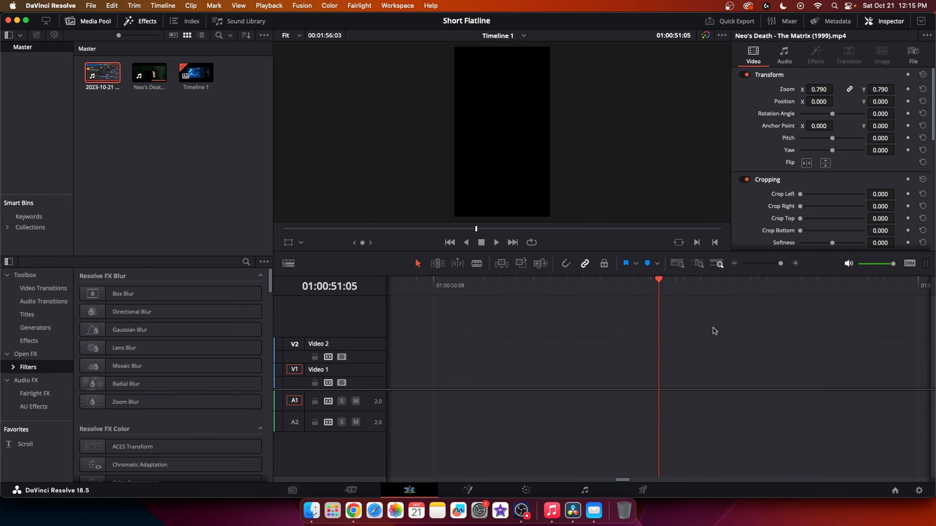
click(759, 264)
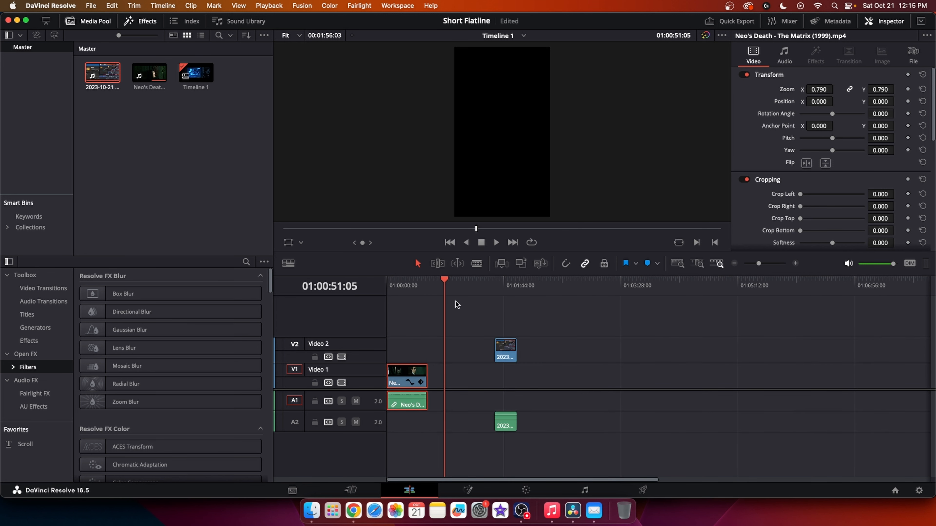
drag(507, 357, 451, 358)
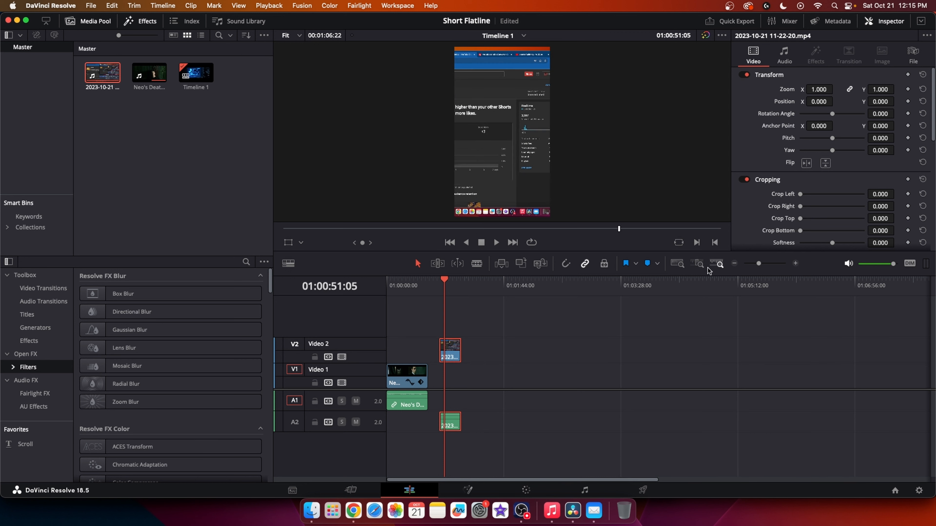
drag(758, 264, 765, 266)
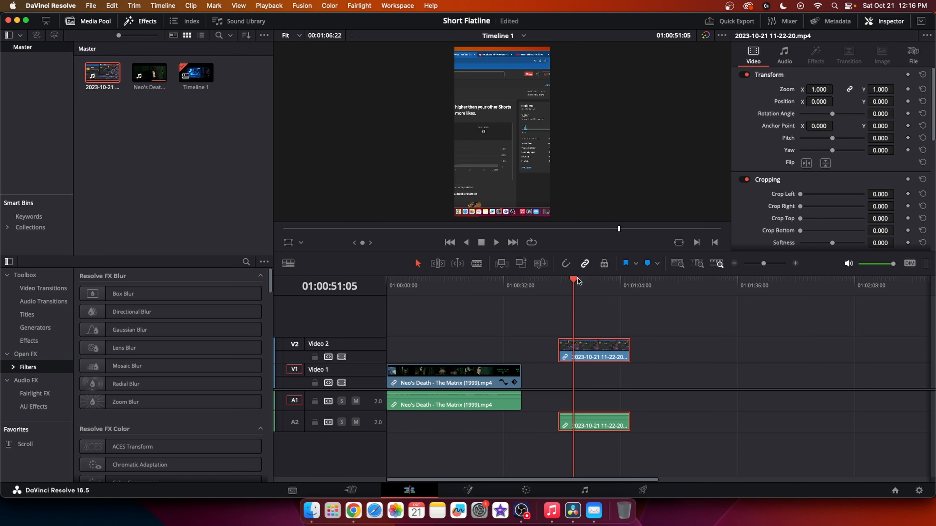
drag(577, 278, 568, 280)
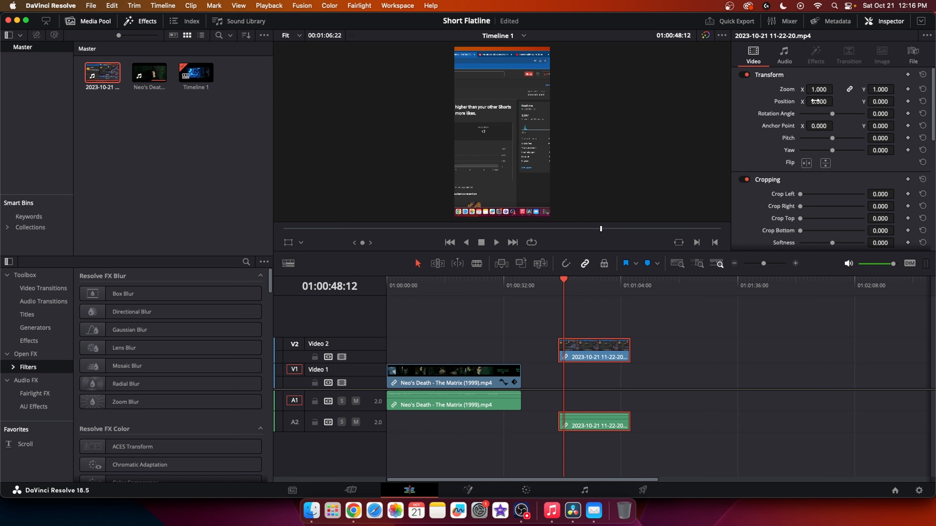
Frame the views graph in the screen recording by setting its zoom to 3.140 and position to X 1992, Y 1368.
drag(814, 102, 835, 102)
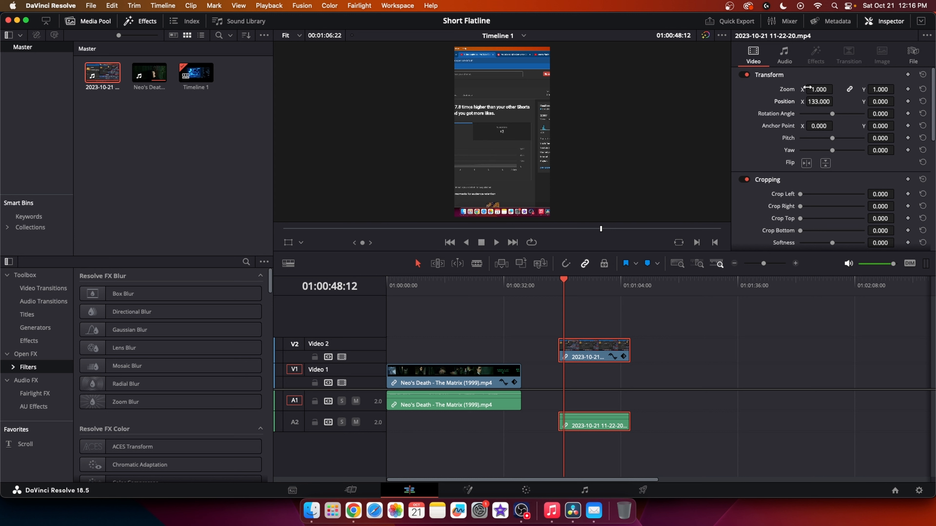
drag(810, 102, 836, 101)
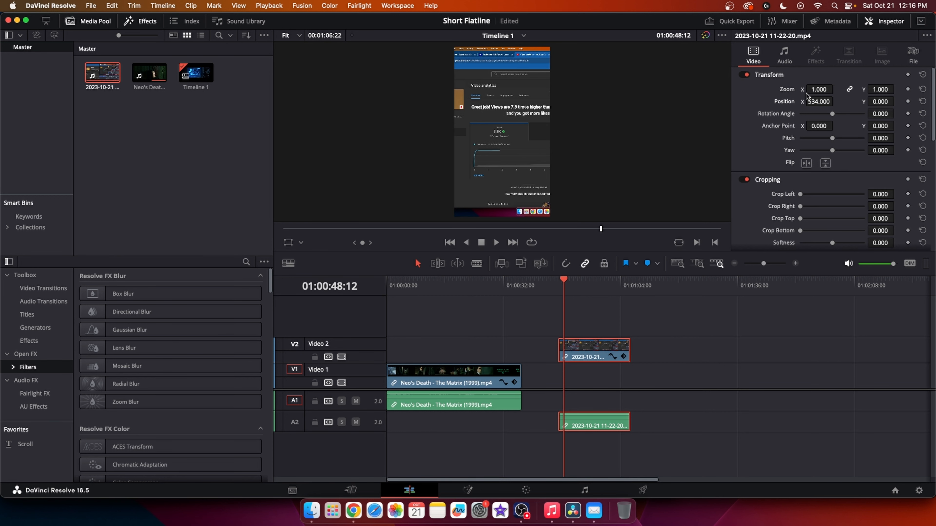
mouse_move(814, 89)
mouse_down()
mouse_move(836, 88)
mouse_move(816, 92)
mouse_move(811, 105)
mouse_move(813, 89)
mouse_move(807, 101)
mouse_up()
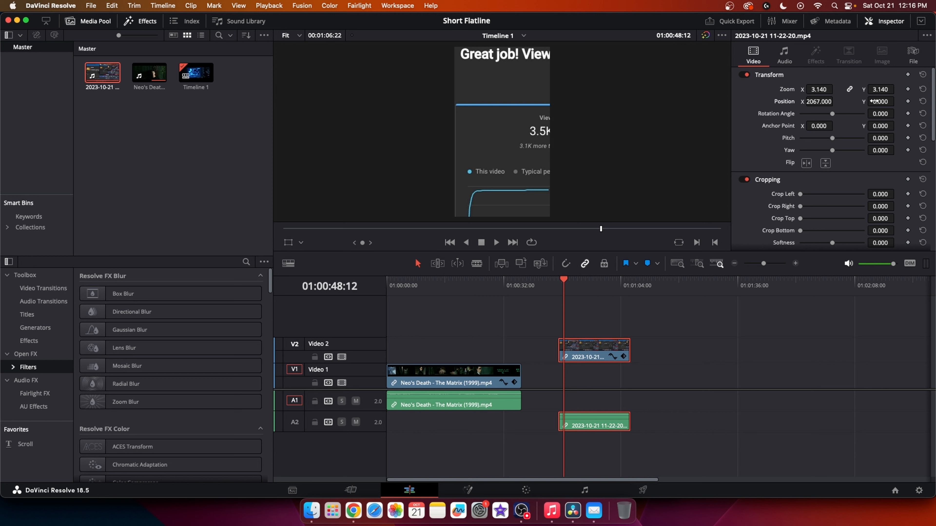
mouse_move(876, 101)
mouse_down()
mouse_move(886, 102)
mouse_move(872, 101)
mouse_up()
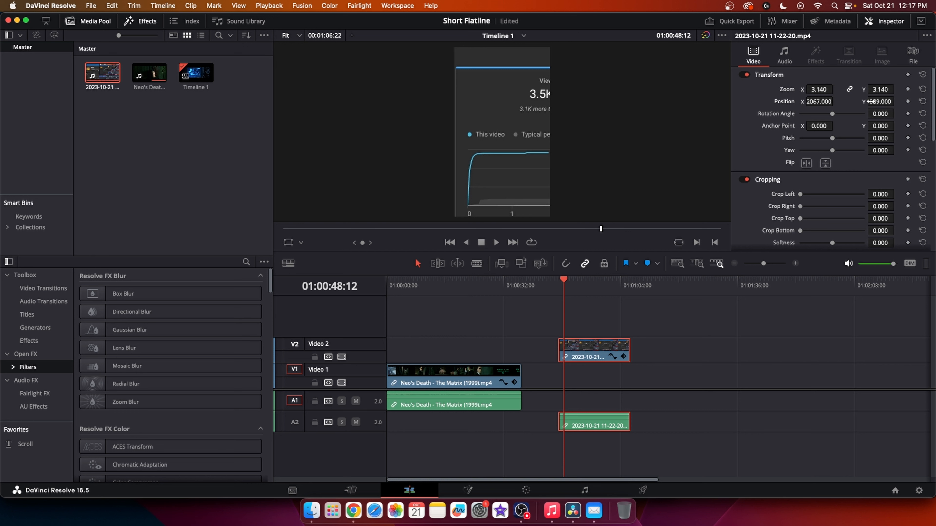
drag(873, 102, 872, 101)
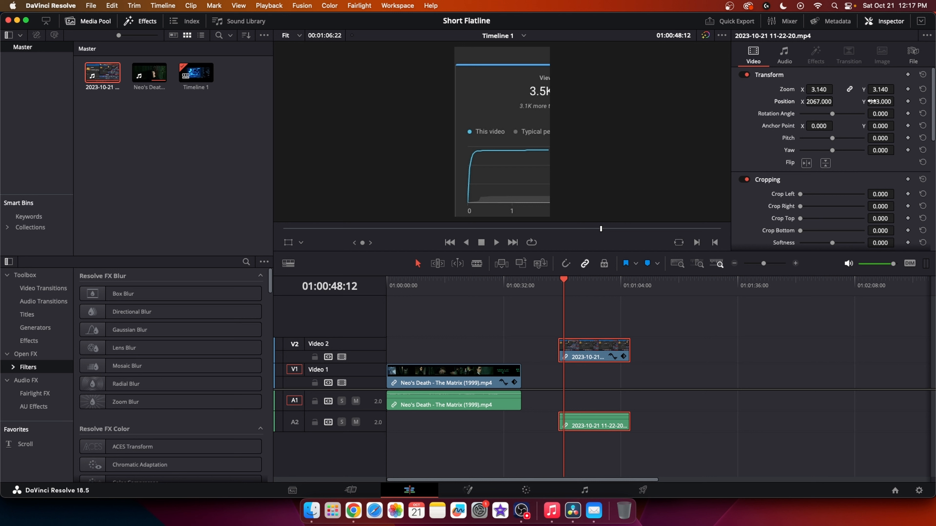
mouse_move(871, 101)
mouse_down()
mouse_move(897, 101)
mouse_move(879, 102)
mouse_up()
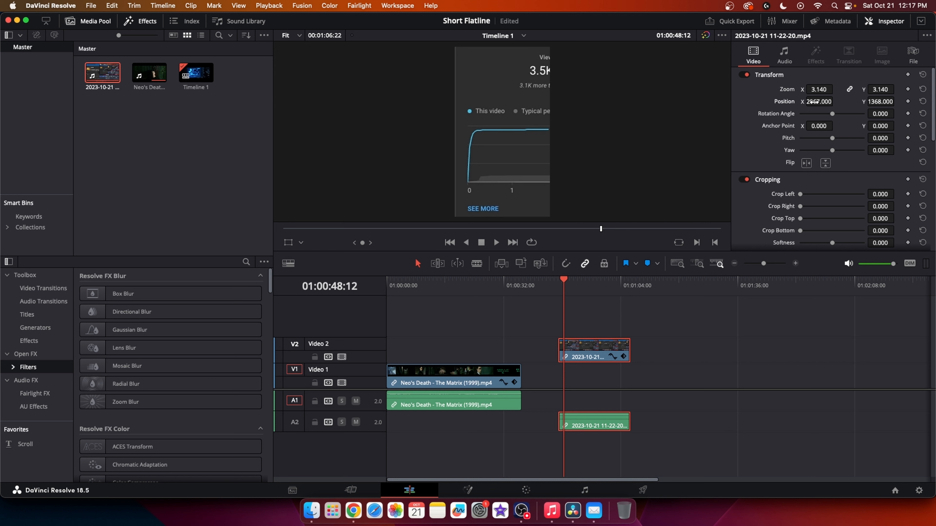
drag(812, 102, 811, 102)
drag(573, 355, 401, 351)
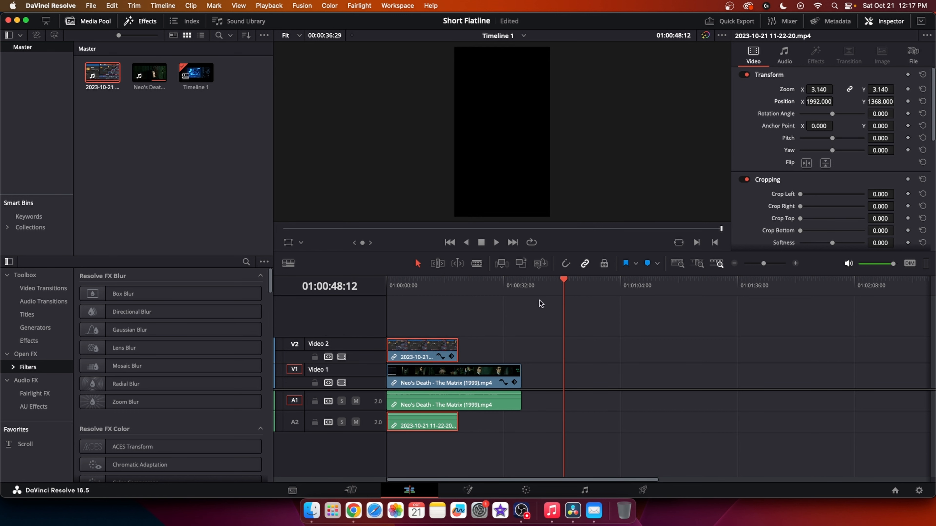
drag(564, 282, 591, 280)
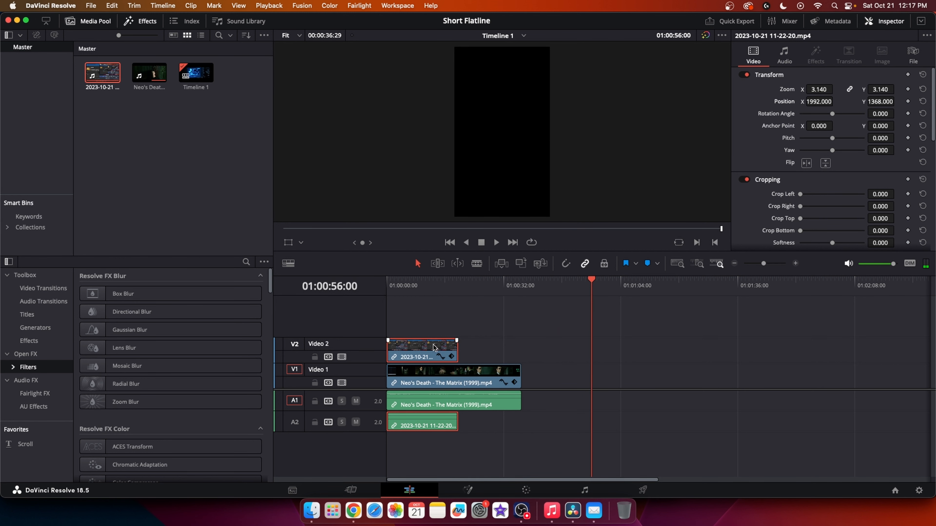
drag(423, 360, 611, 357)
Split the Neo's Death clip at 01:00:06:05, where the close-up of the face cuts to the dark corridor.
drag(601, 287, 403, 284)
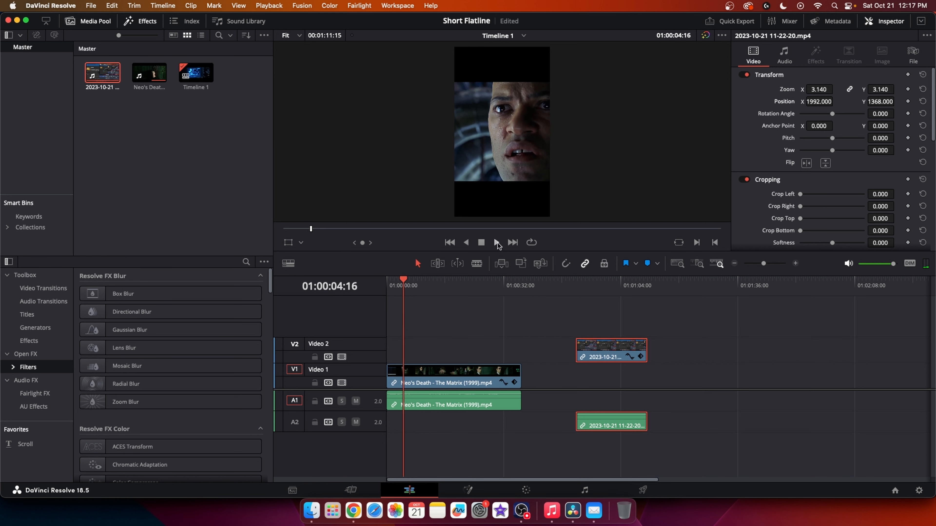
click(481, 243)
click(777, 264)
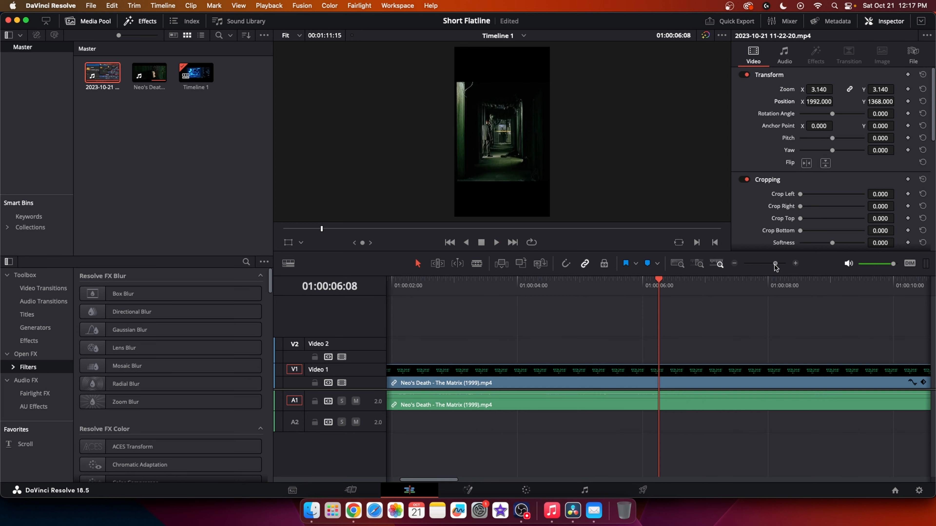
drag(779, 264, 790, 267)
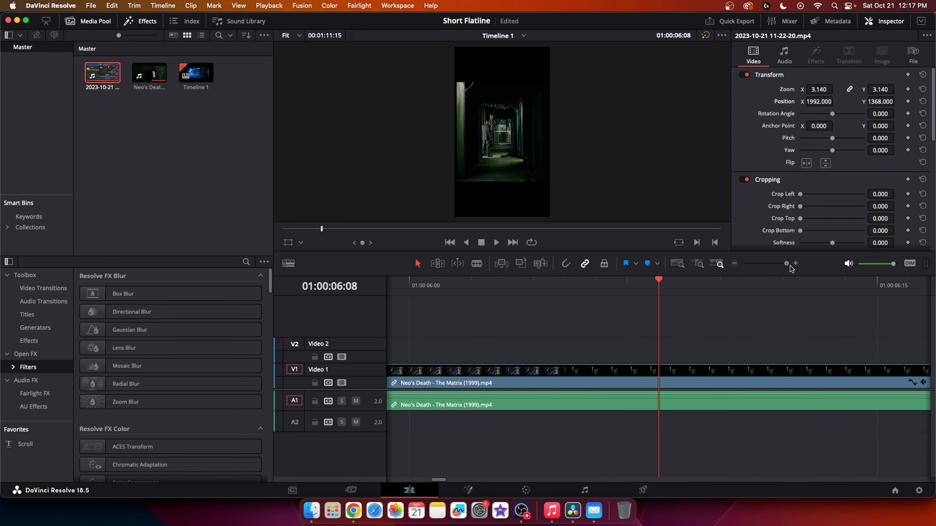
drag(658, 283, 564, 285)
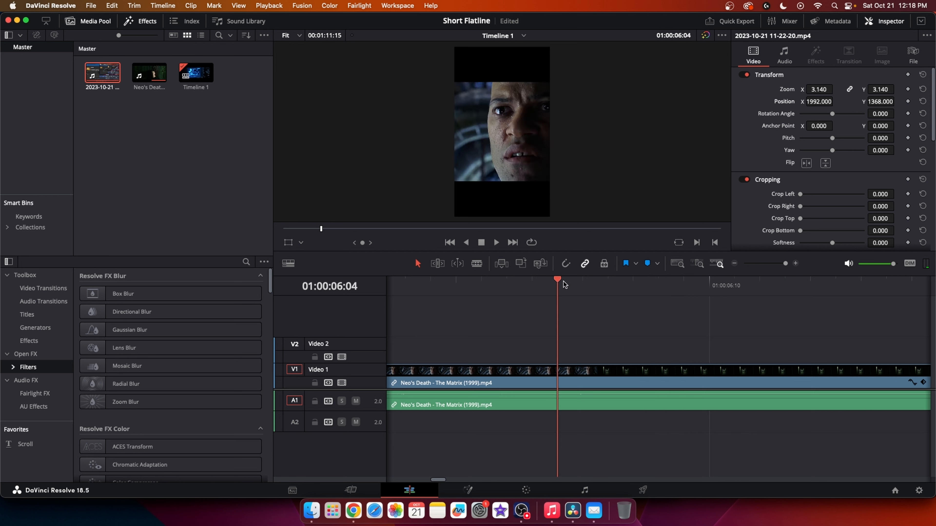
mouse_move(564, 285)
mouse_down()
mouse_move(573, 286)
mouse_move(554, 284)
mouse_move(576, 286)
mouse_up()
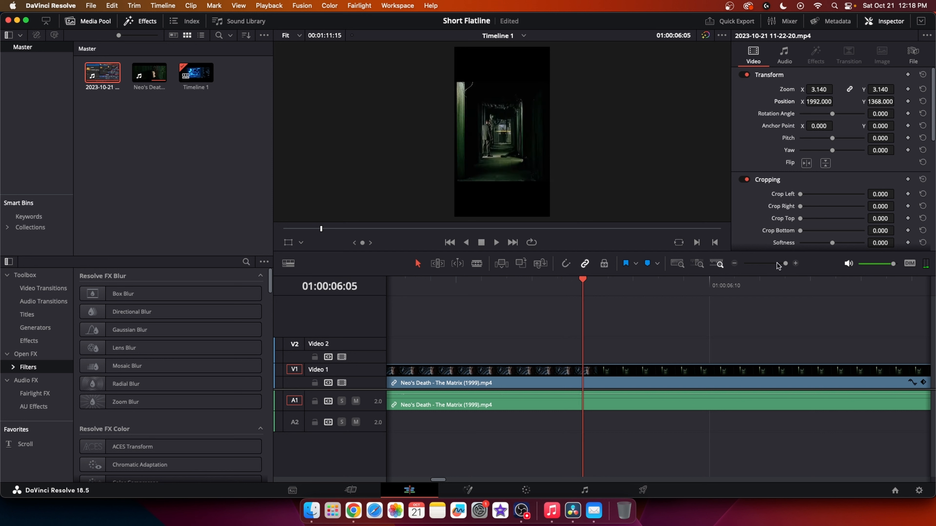
drag(785, 264, 793, 265)
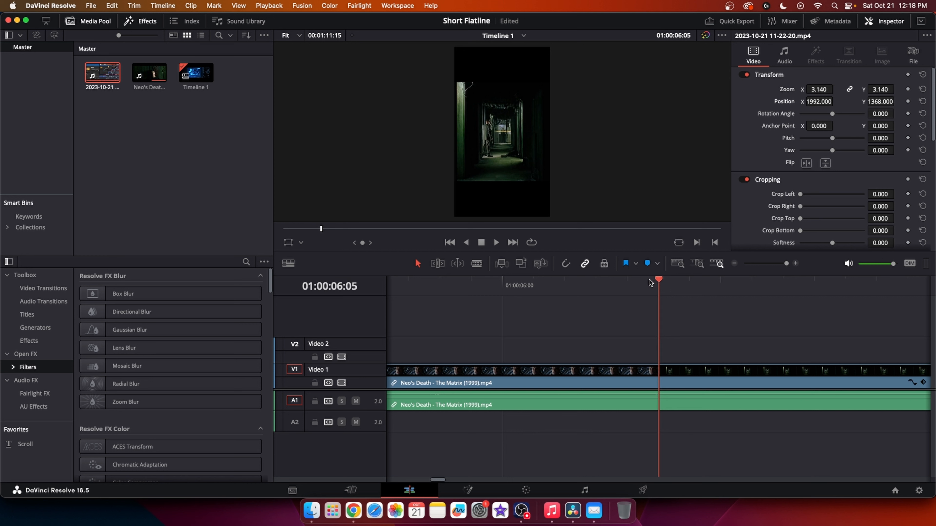
drag(644, 282, 658, 284)
click(476, 263)
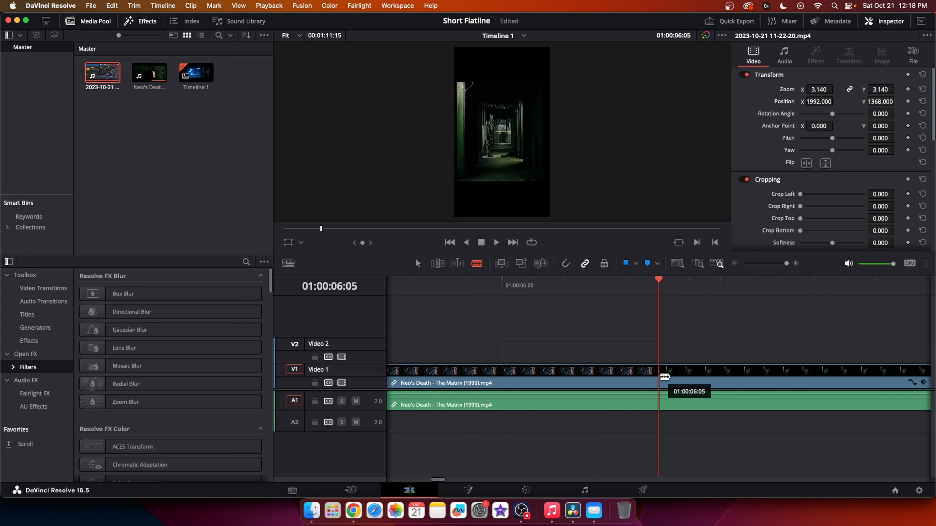
click(663, 377)
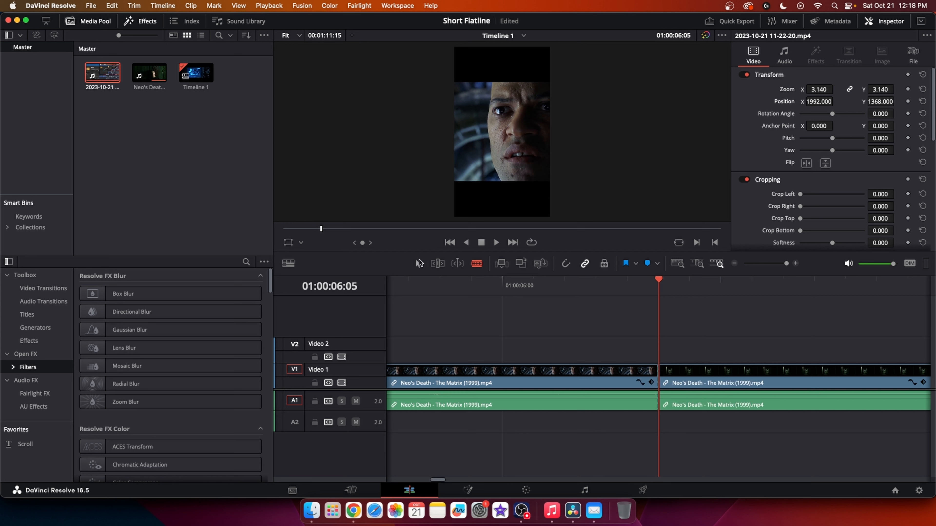
Delete the part of the Neo's Death clip after the cut at 01:00:06:05.
click(419, 260)
click(709, 383)
right_click(709, 385)
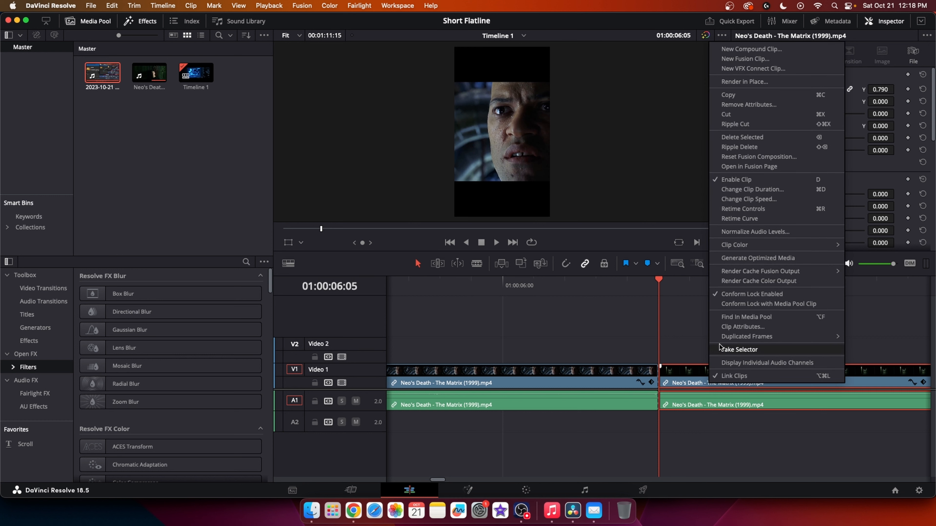
click(759, 137)
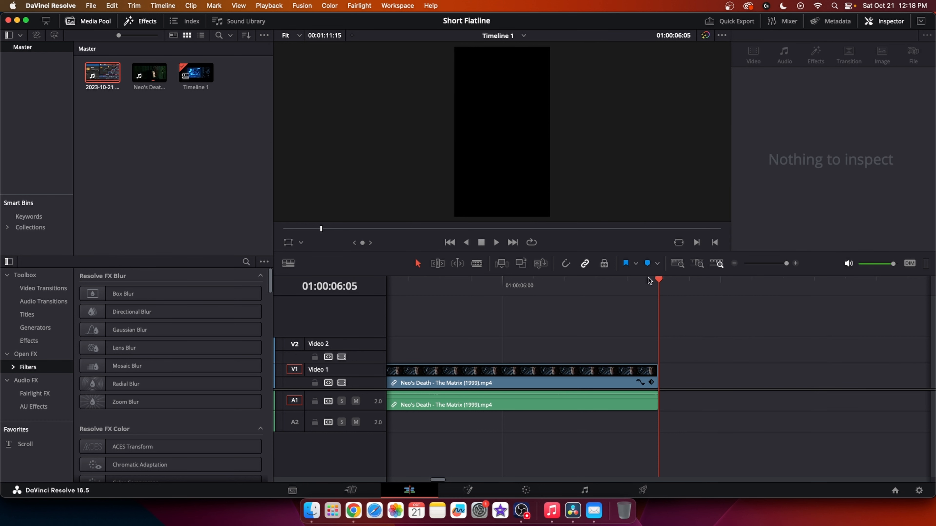
Play the trimmed Neo's Death clip from the start of the timeline to check its ending.
drag(658, 280, 375, 282)
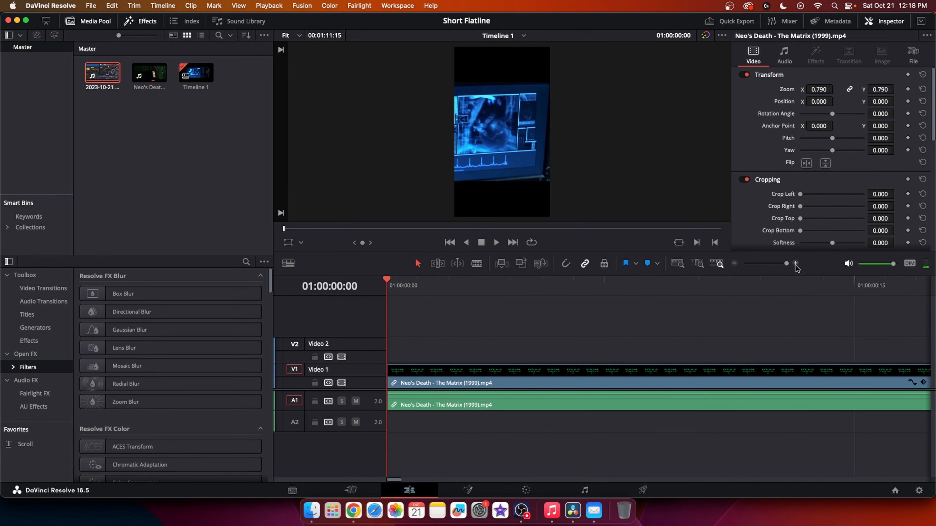
click(769, 264)
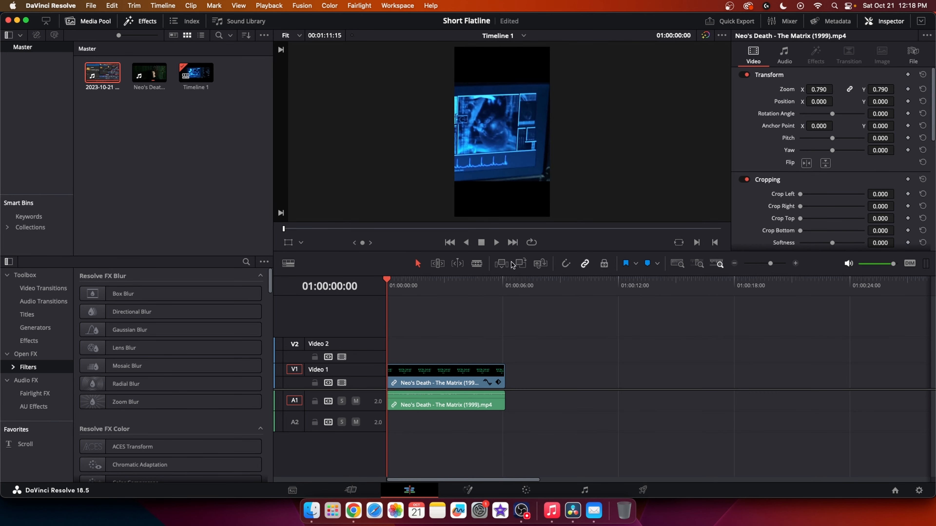
click(496, 243)
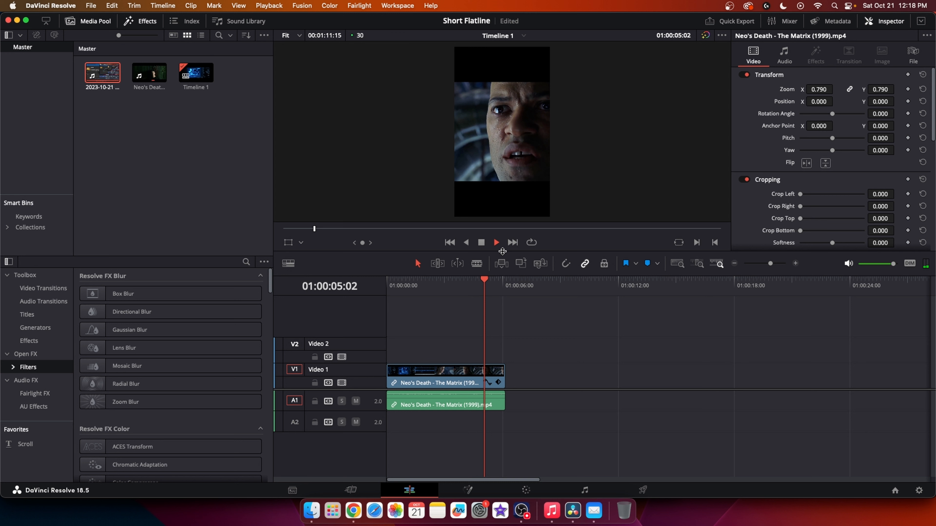
click(482, 242)
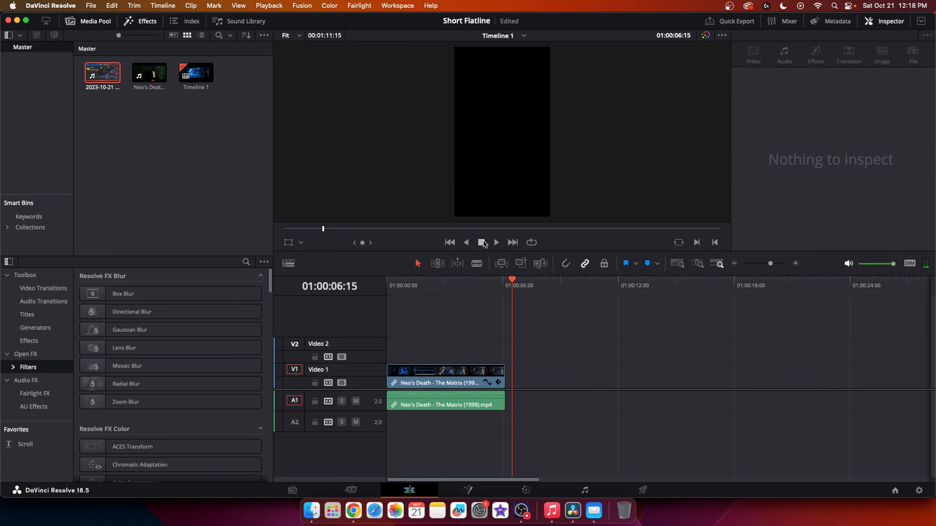
Move the screen recording with its audio to the start of the timeline on Video 2, above the Neo's Death clip.
click(760, 264)
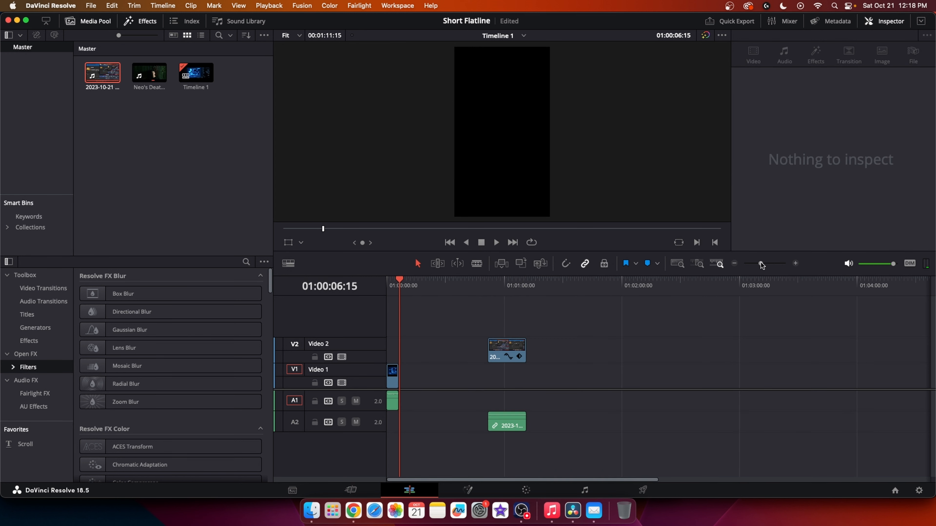
click(507, 355)
click(509, 316)
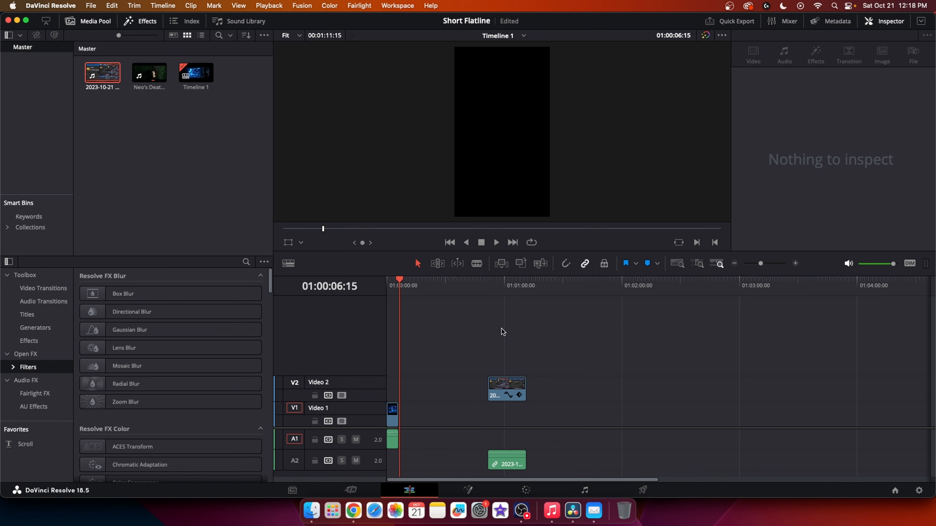
drag(498, 399, 399, 392)
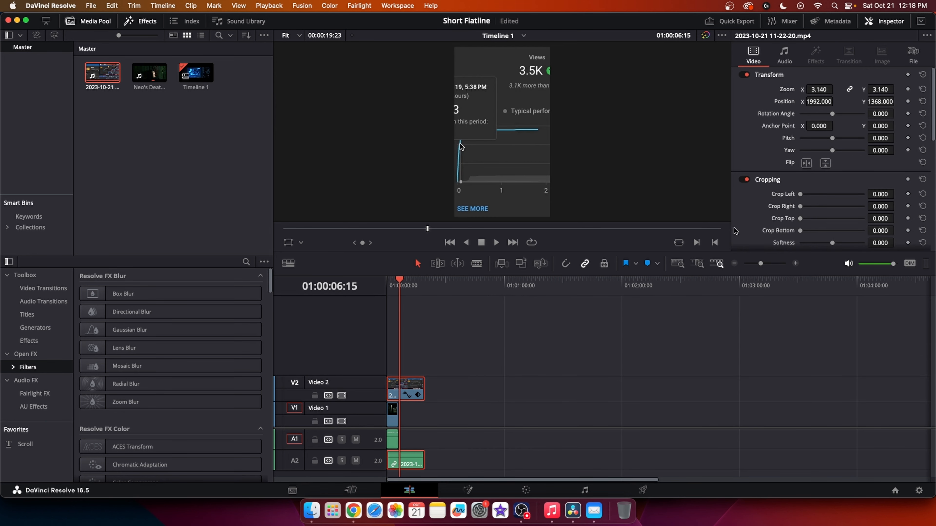
Split the screen recording at 01:00:06:27, where the cursor is near the top of the graph's initial rise.
click(770, 263)
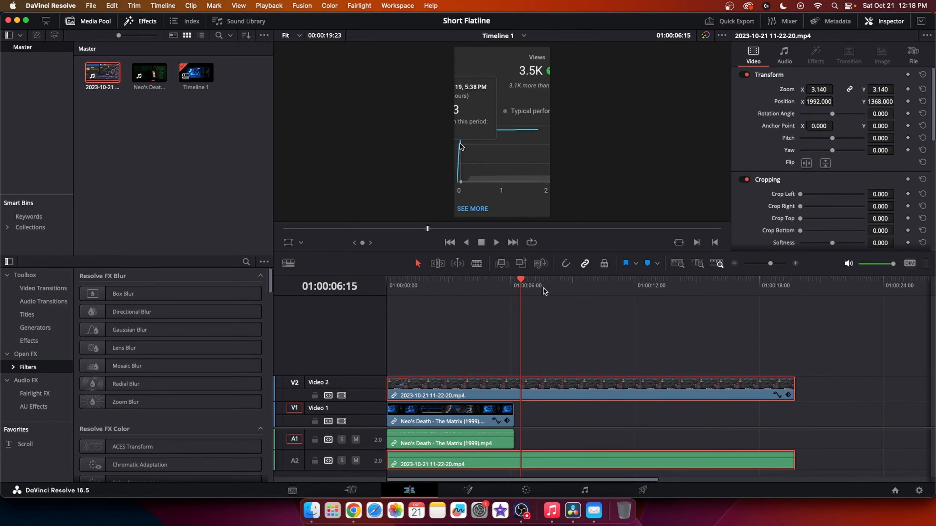
drag(522, 282, 501, 288)
mouse_move(522, 289)
mouse_down()
mouse_move(538, 292)
mouse_move(529, 292)
mouse_up()
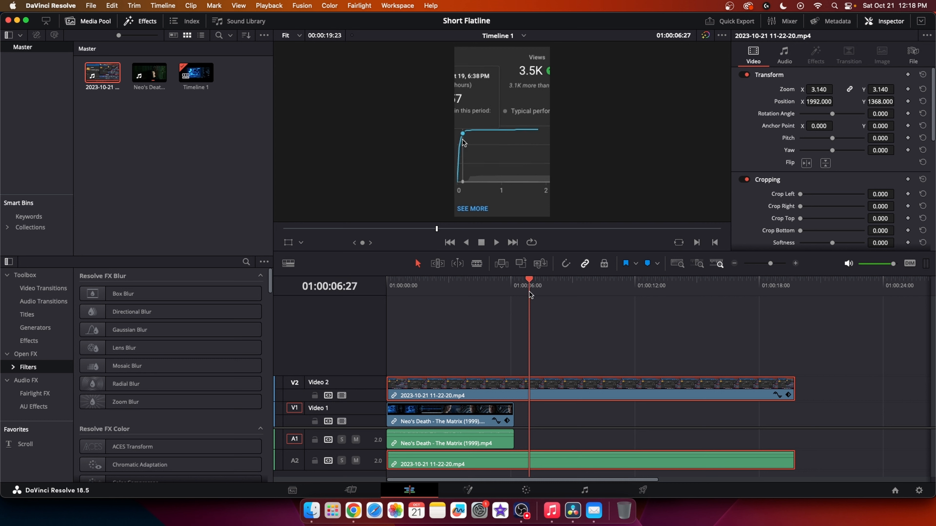
click(476, 264)
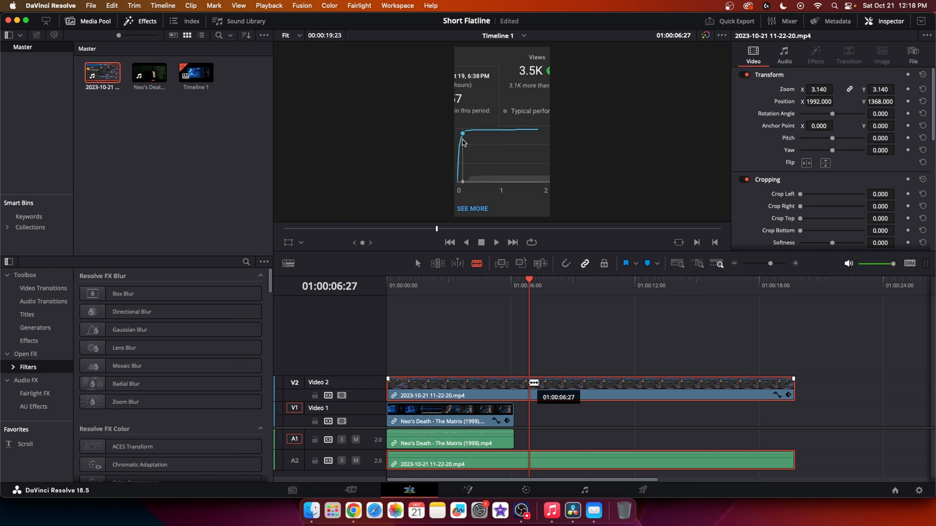
click(534, 383)
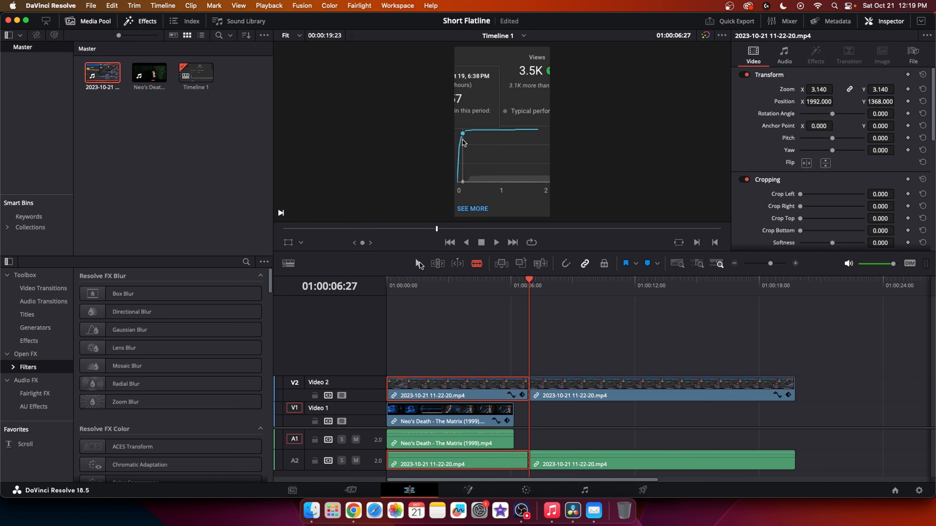
Delete the part of the screen recording before the cut and move the remaining part to the start of the timeline.
key(a)
right_click(493, 395)
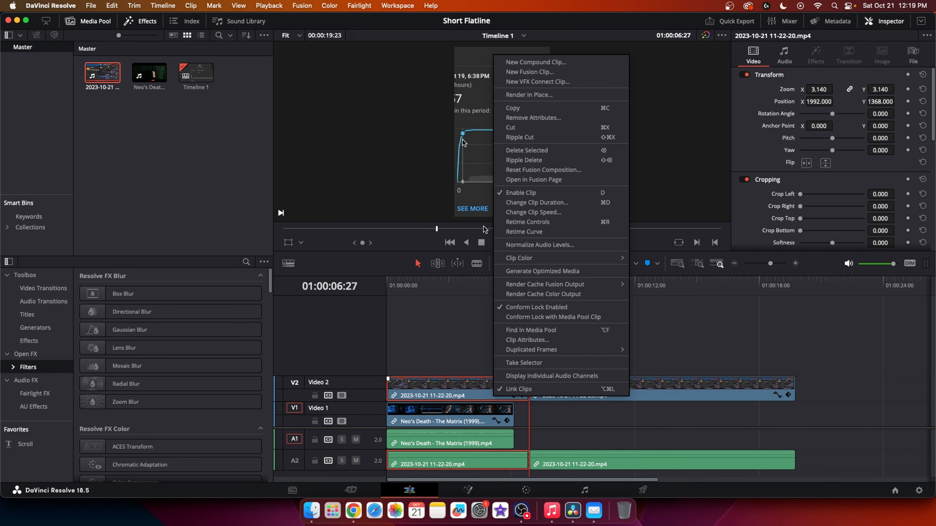
click(511, 150)
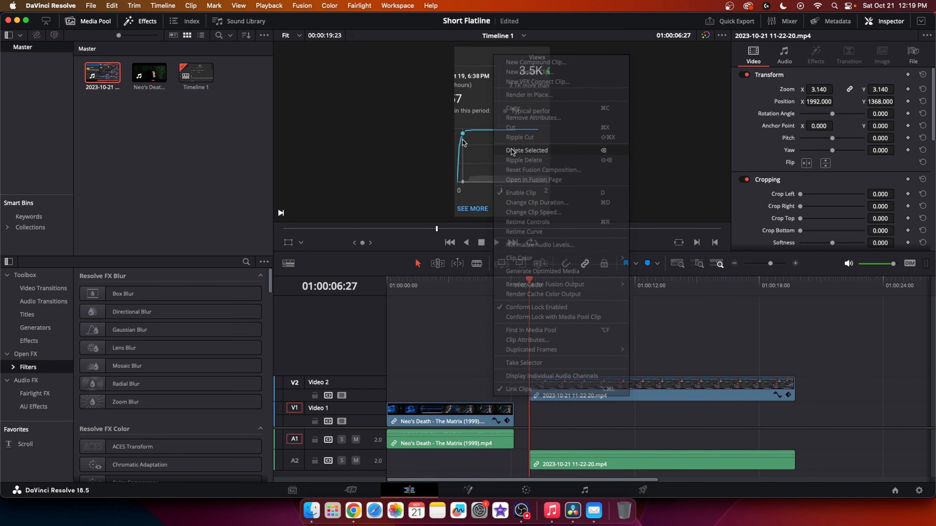
click(572, 395)
drag(571, 396, 430, 396)
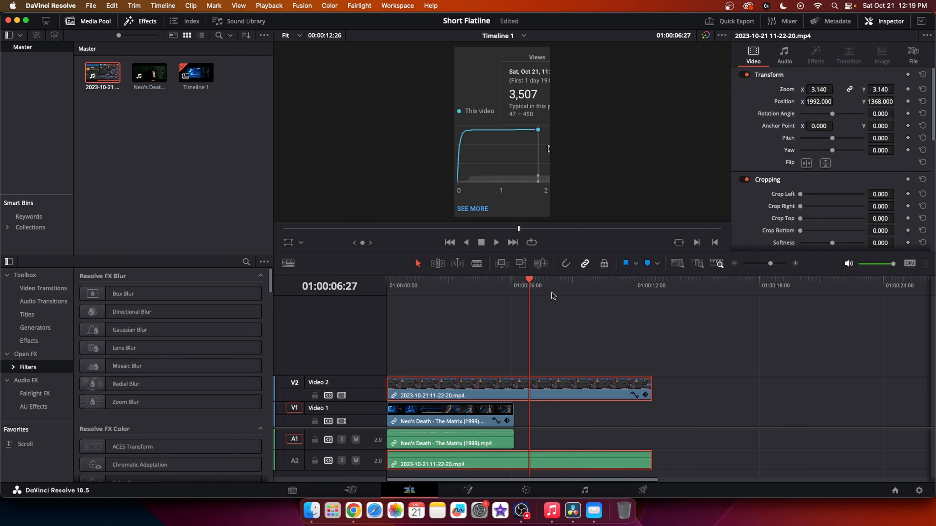
Split the screen recording on Video 2 at 01:00:06:05, where the Neo's Death clip ends.
drag(528, 282, 514, 283)
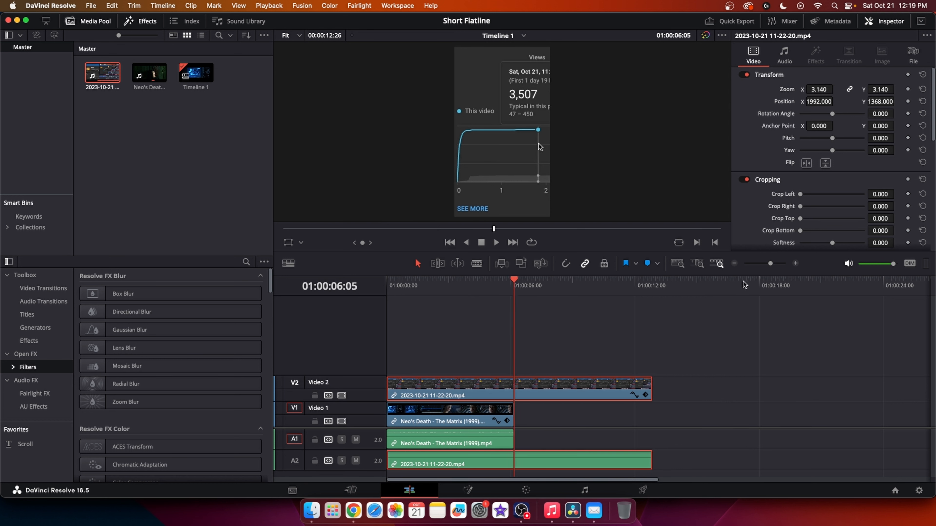
click(777, 264)
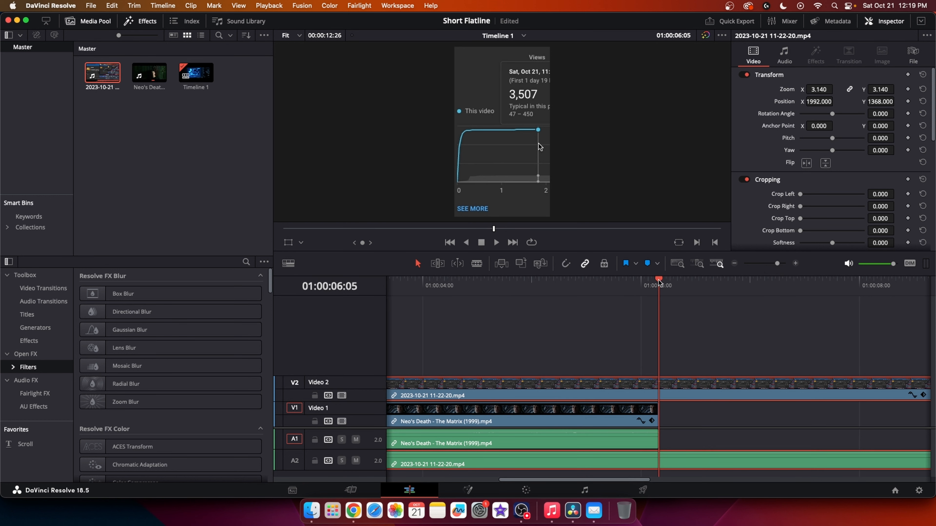
click(649, 282)
drag(649, 283, 659, 283)
click(477, 264)
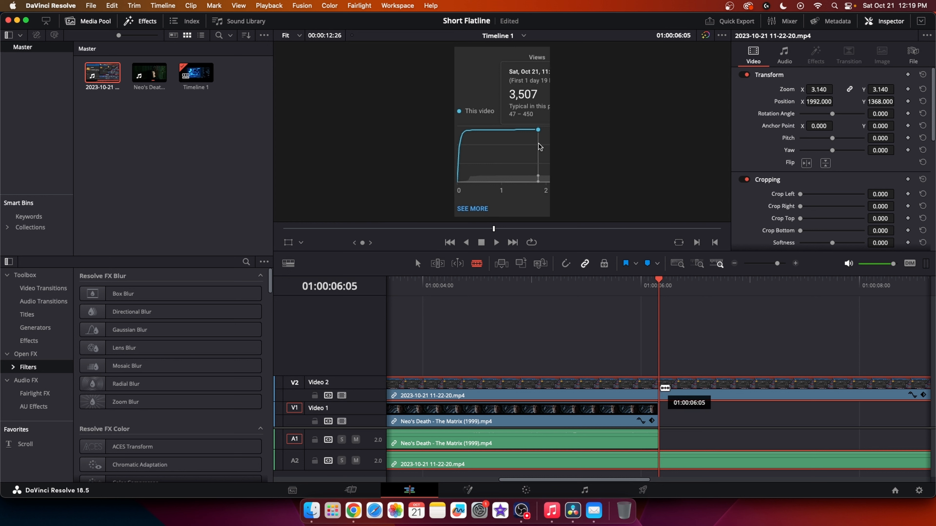
click(664, 388)
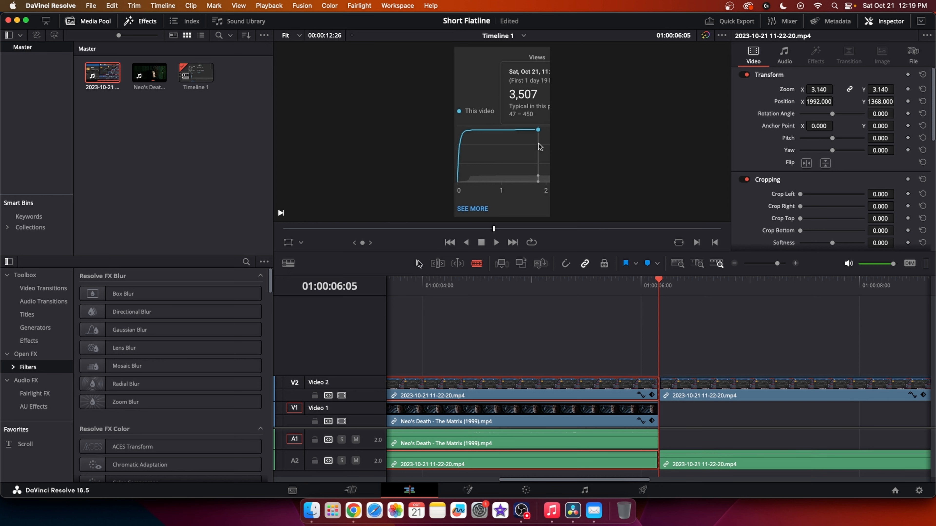
Delete the part of the screen recording that extends past the end of the Neo's Death clip.
key(a)
right_click(729, 399)
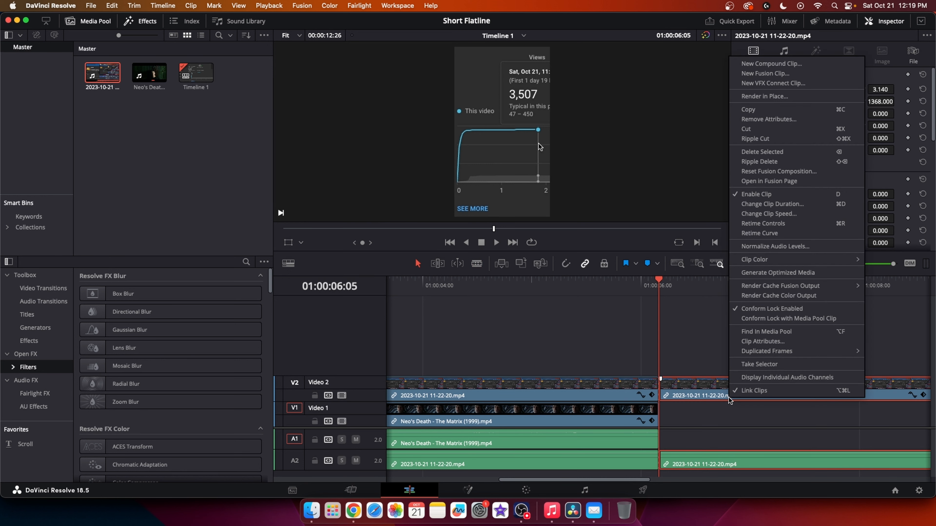
click(762, 151)
Play the trimmed timeline from the start to check the screen recording, and return to the beginning.
click(769, 264)
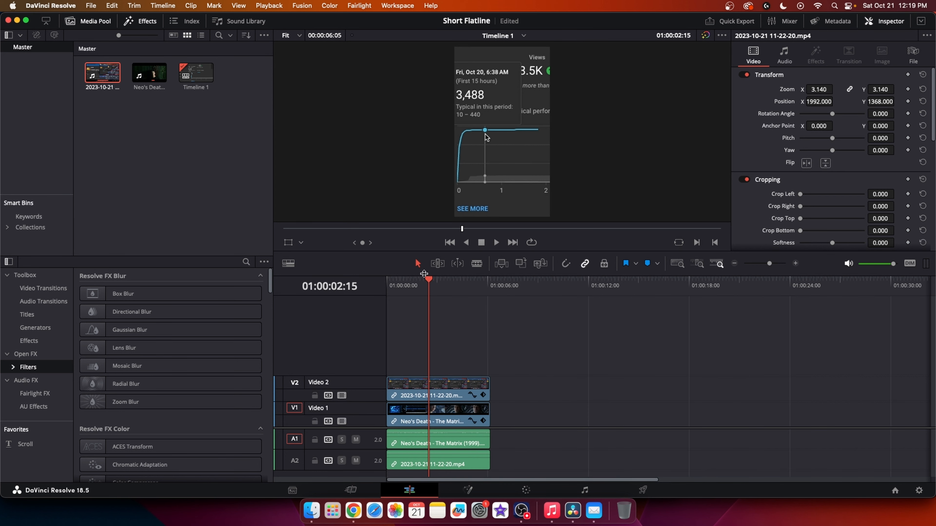
drag(428, 279, 387, 279)
click(496, 243)
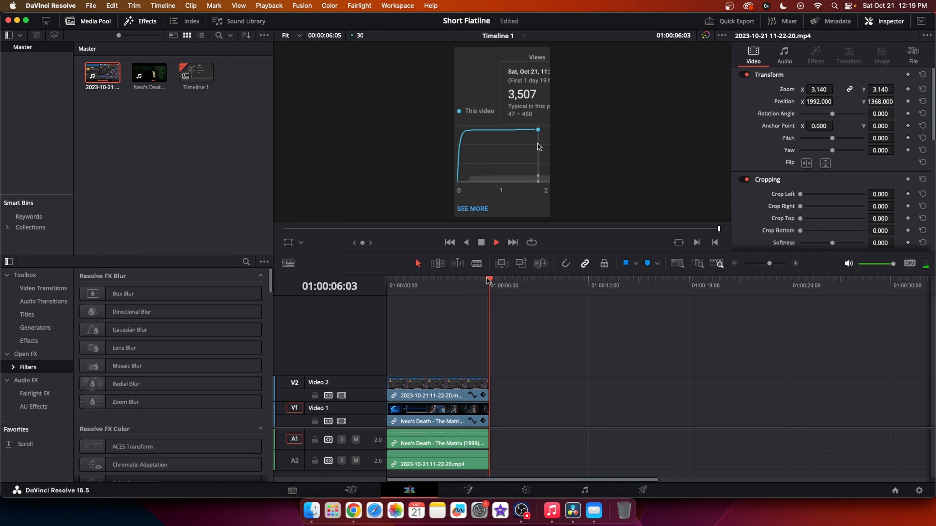
drag(493, 281, 388, 282)
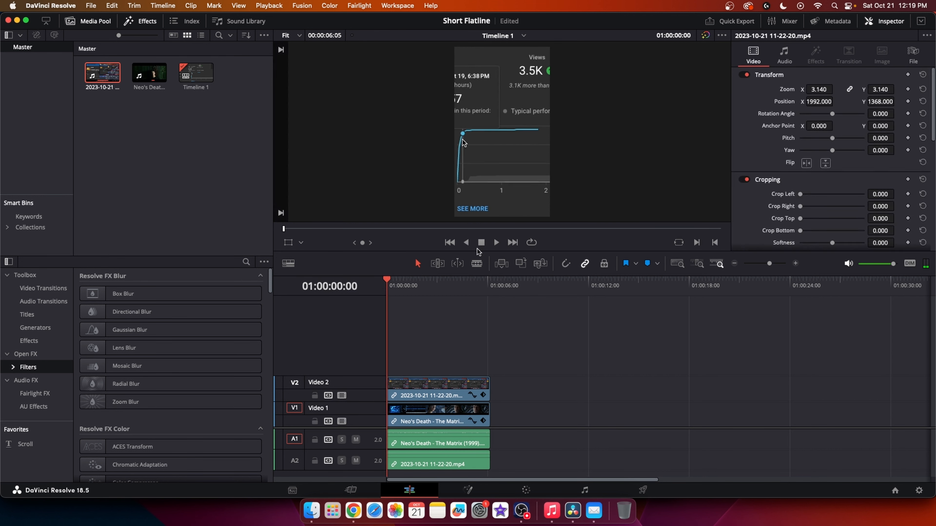
Try the Add composite mode on the Neo's Death clip on Video 1 and restore it to Normal.
click(446, 425)
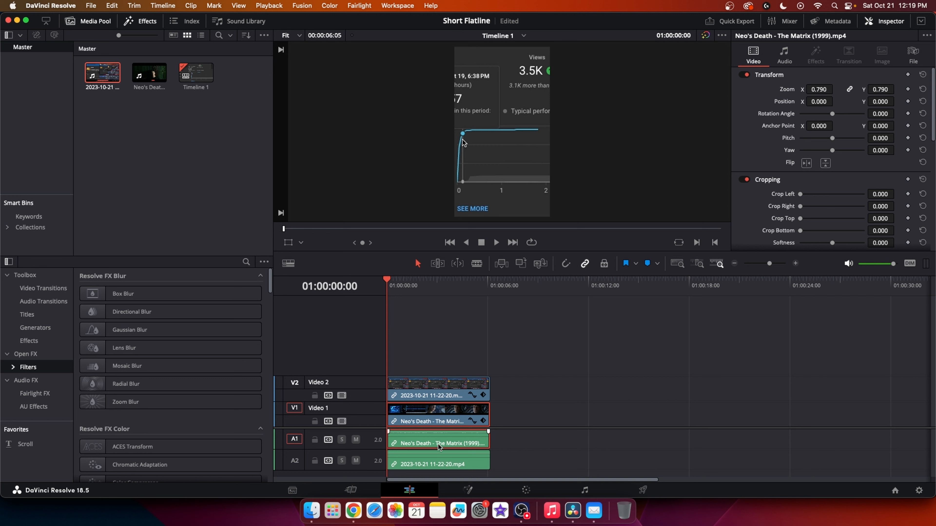
scroll(788, 196, down, 5)
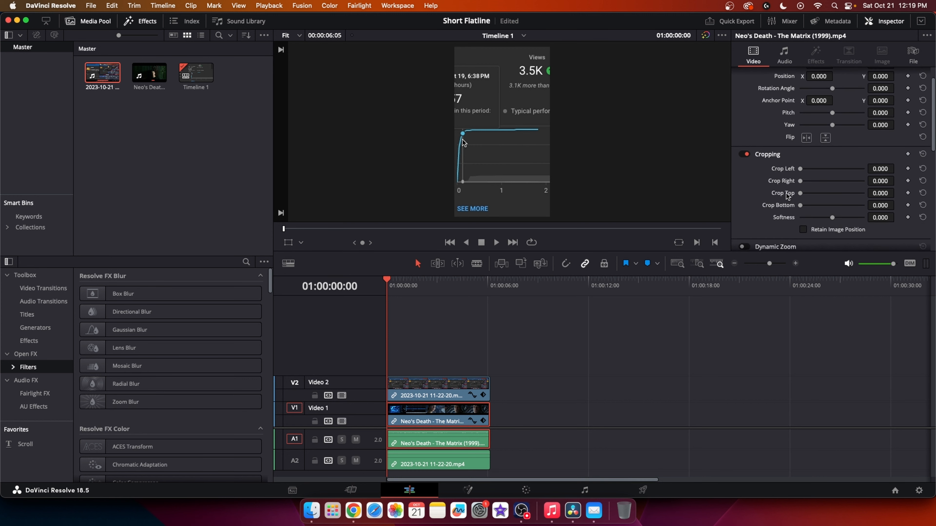
scroll(787, 196, down, 2)
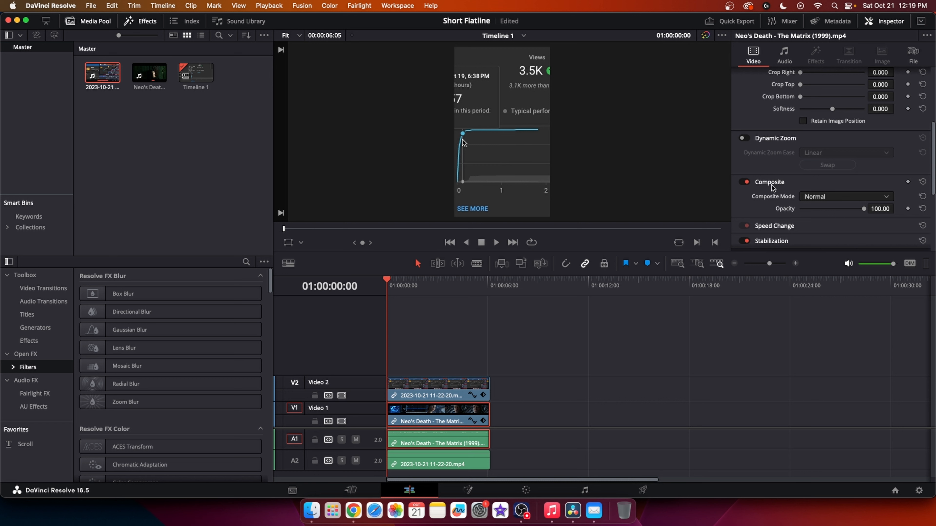
click(847, 197)
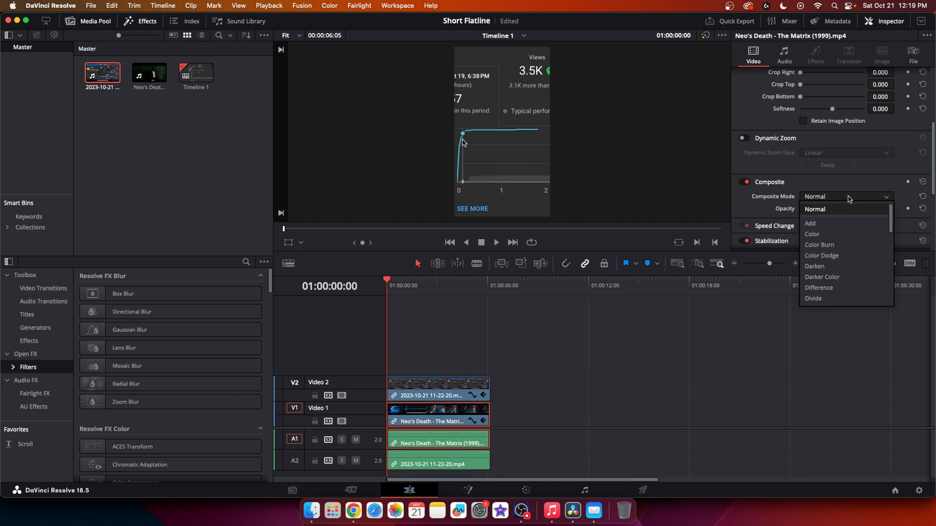
click(844, 229)
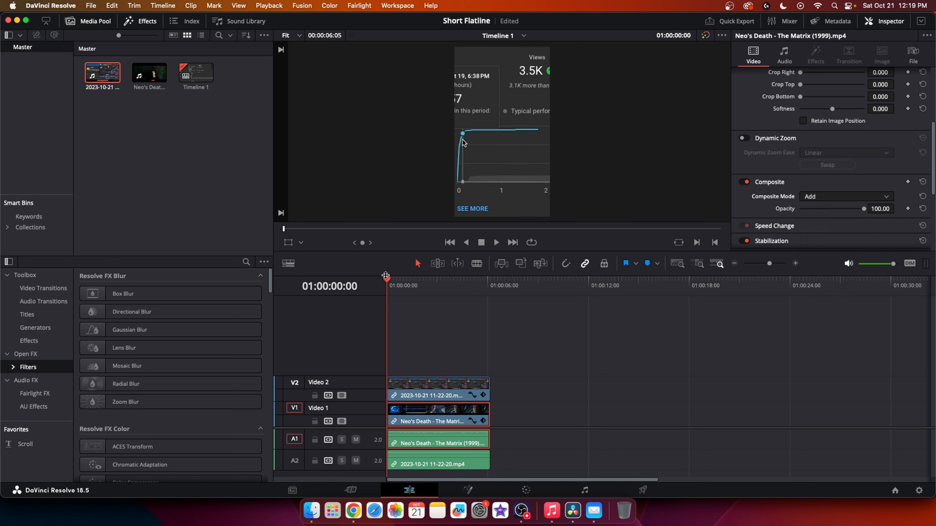
mouse_move(385, 275)
mouse_down()
mouse_move(425, 284)
mouse_move(386, 285)
mouse_up()
click(844, 196)
click(818, 205)
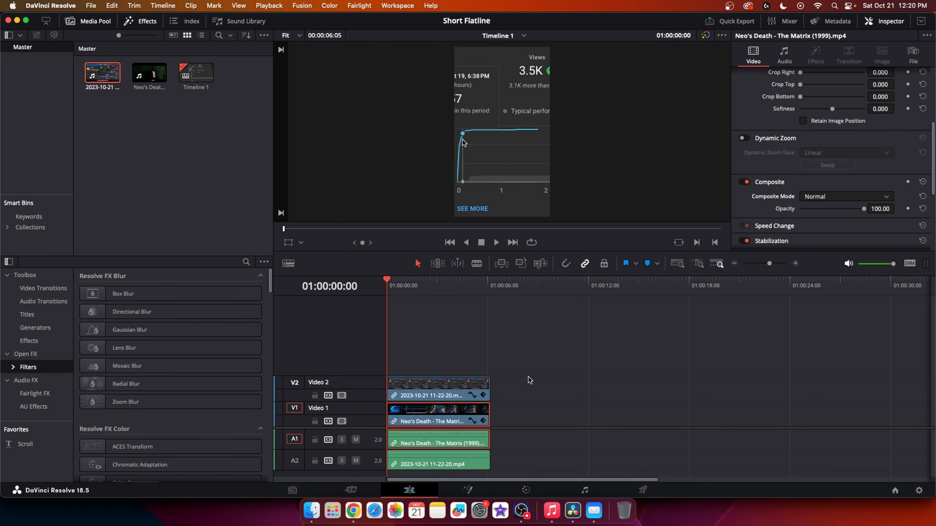
Set the composite mode of the screen recording on Video 2 to Add.
click(445, 395)
click(842, 197)
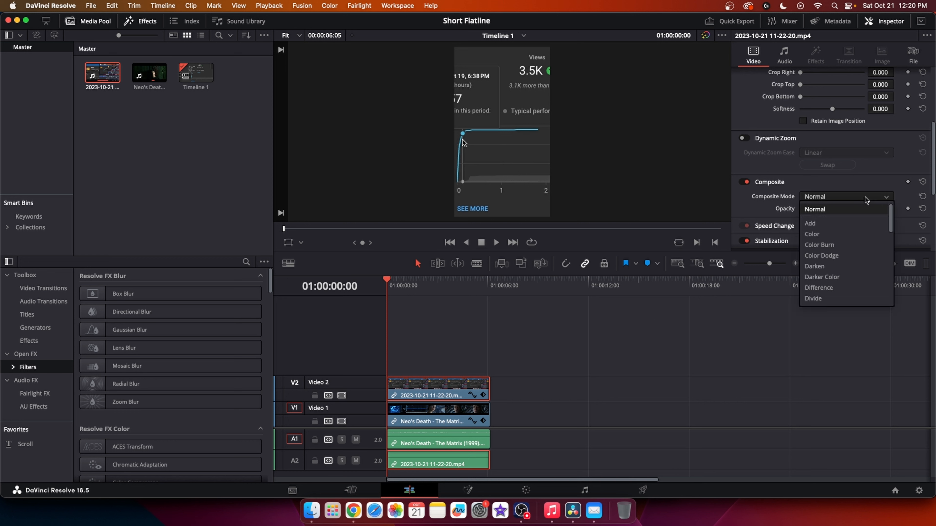
click(828, 226)
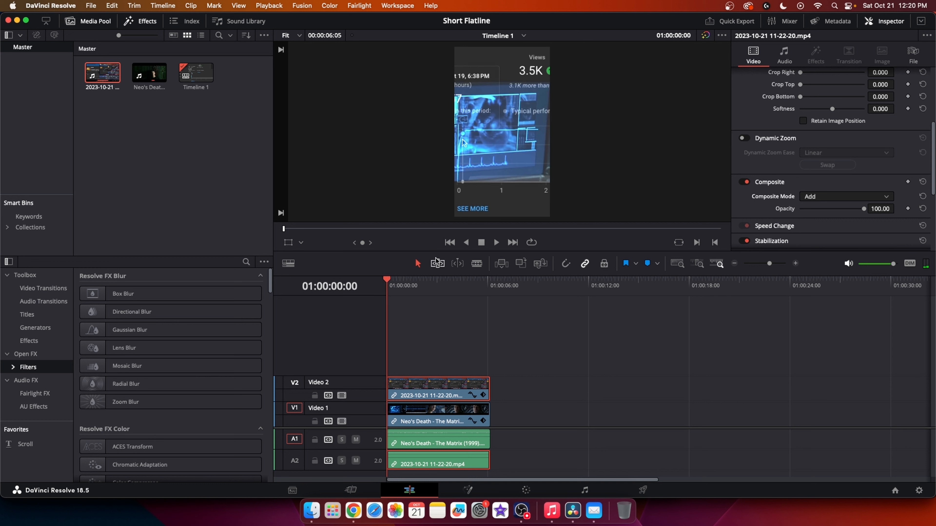
Play the blended clips from the start of the timeline, turning on loop playback for the review.
click(496, 242)
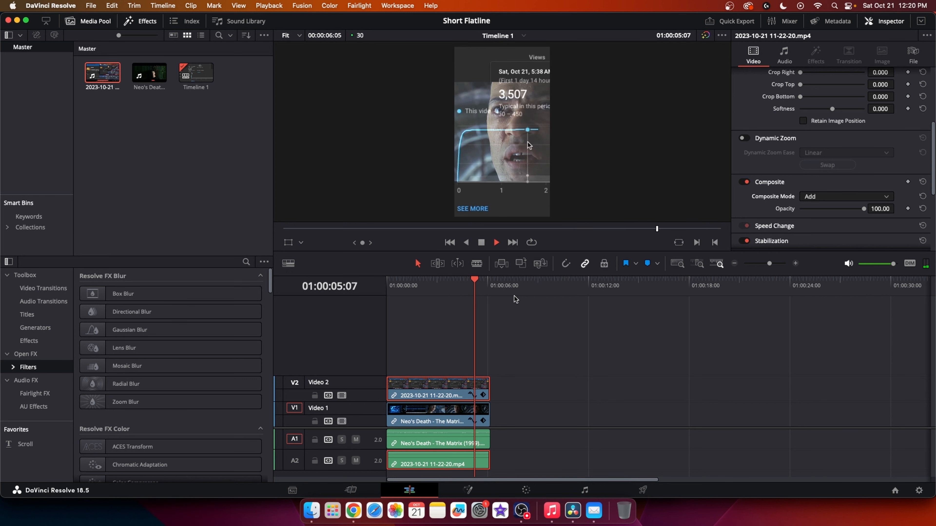
click(531, 242)
drag(493, 285, 388, 280)
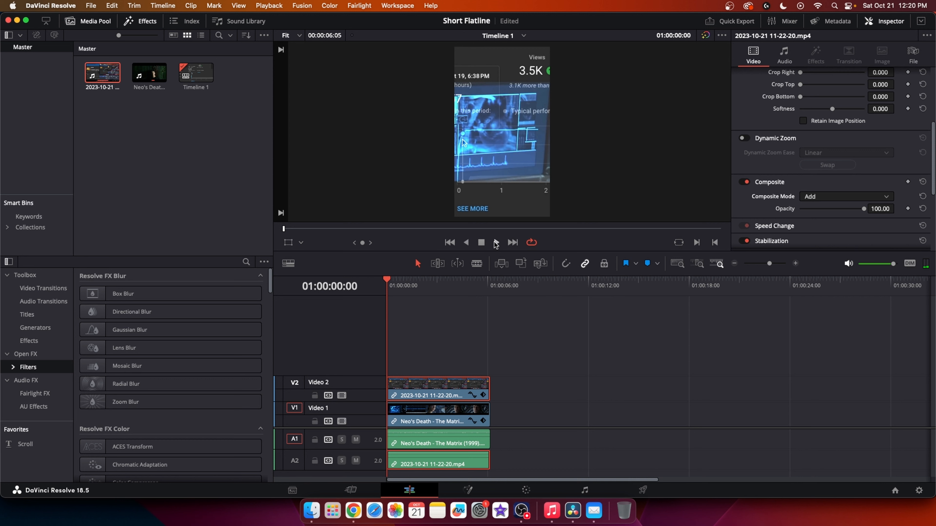
key(space)
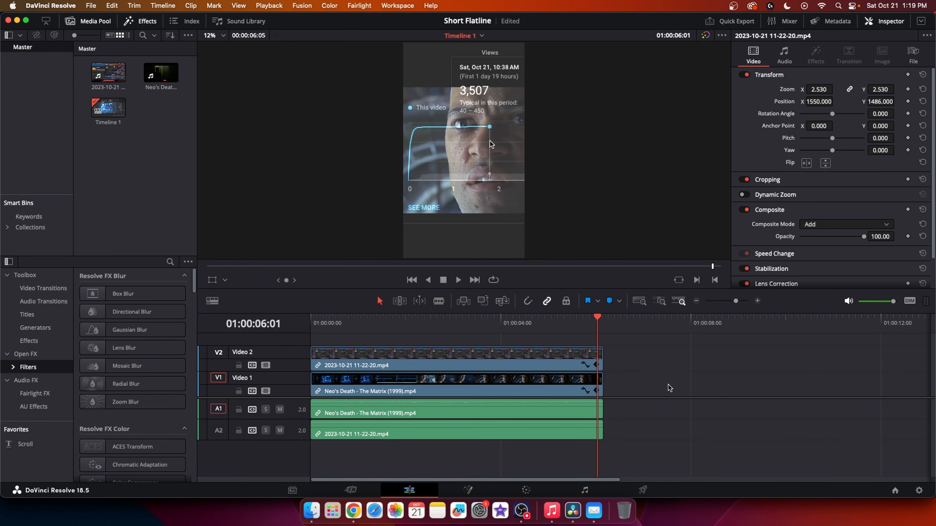
Switch to the Deliver page and set the export's file name to Short Flatline on the My Passport drive.
click(646, 490)
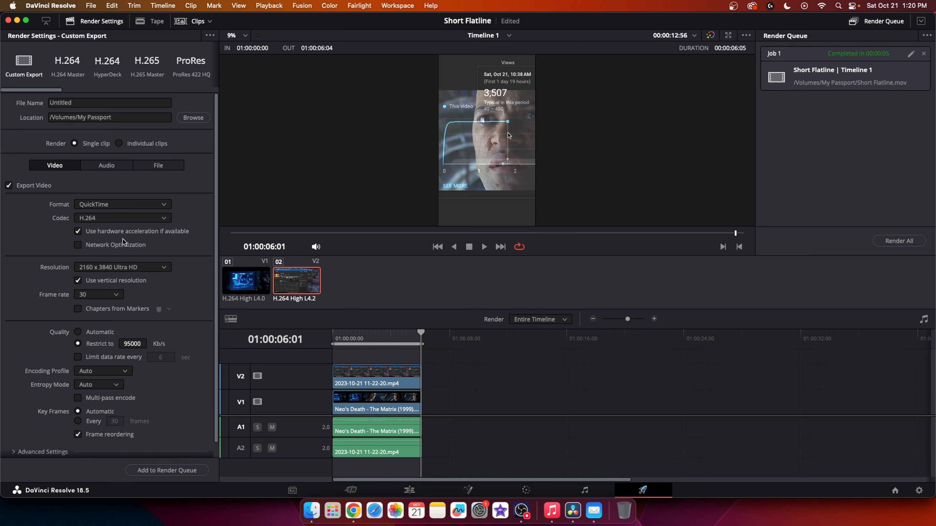
click(184, 117)
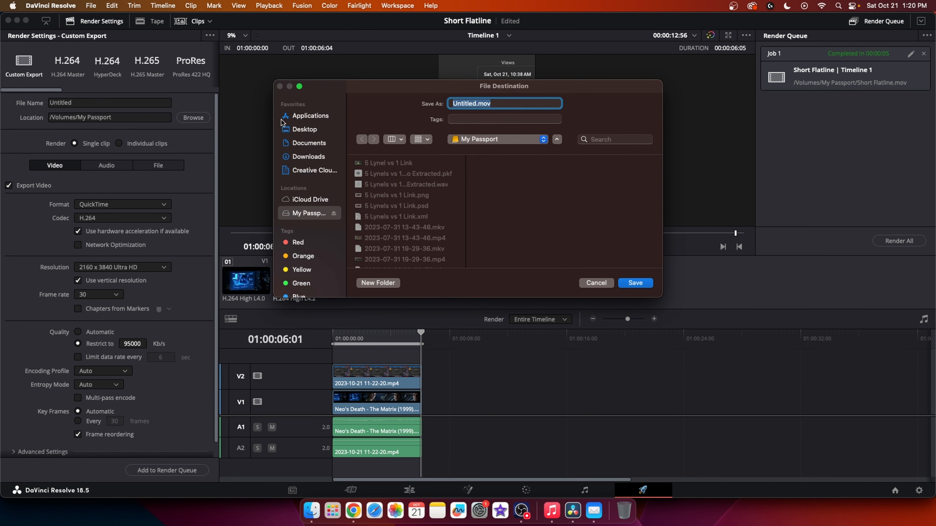
click(636, 283)
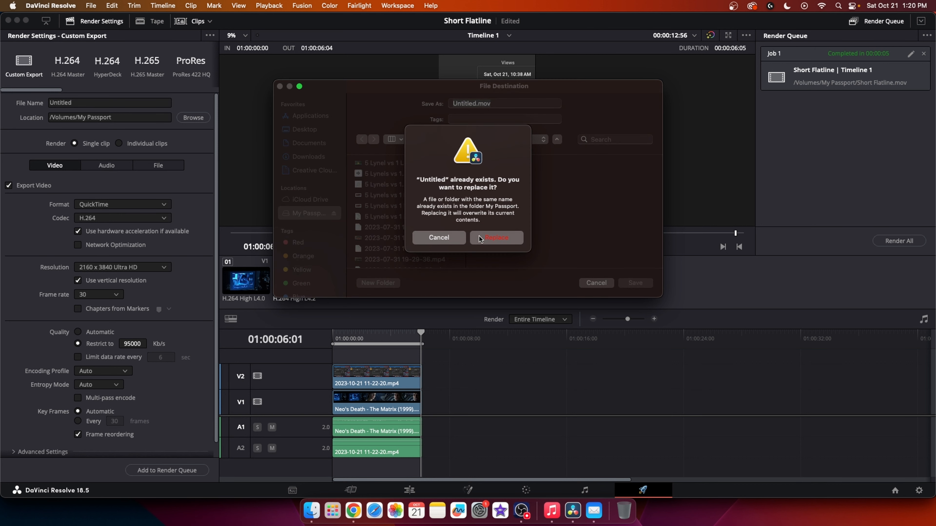
click(439, 238)
text(Short Flatline)
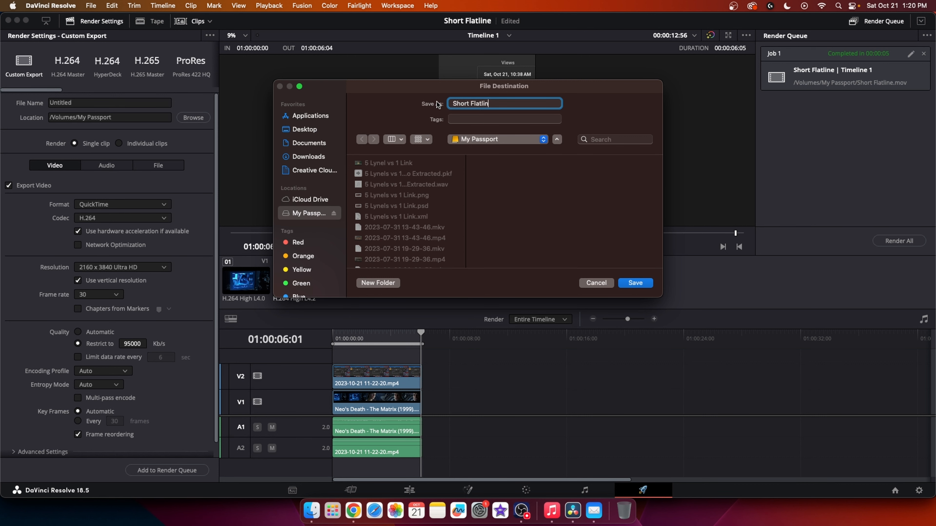
click(634, 283)
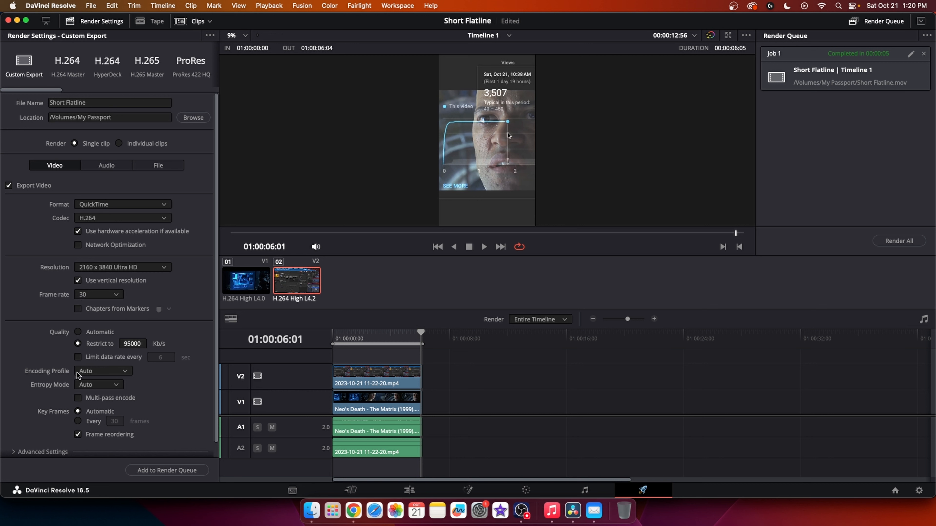
Keep the export quality restricted to 95000 Kb/s and add the job to the render queue, replacing the existing file.
click(128, 344)
click(82, 331)
click(78, 344)
click(171, 471)
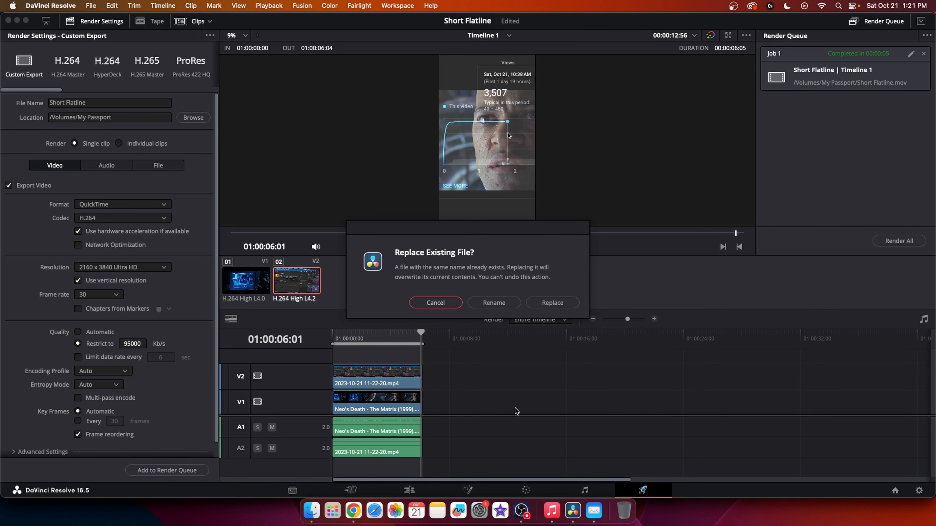
click(552, 303)
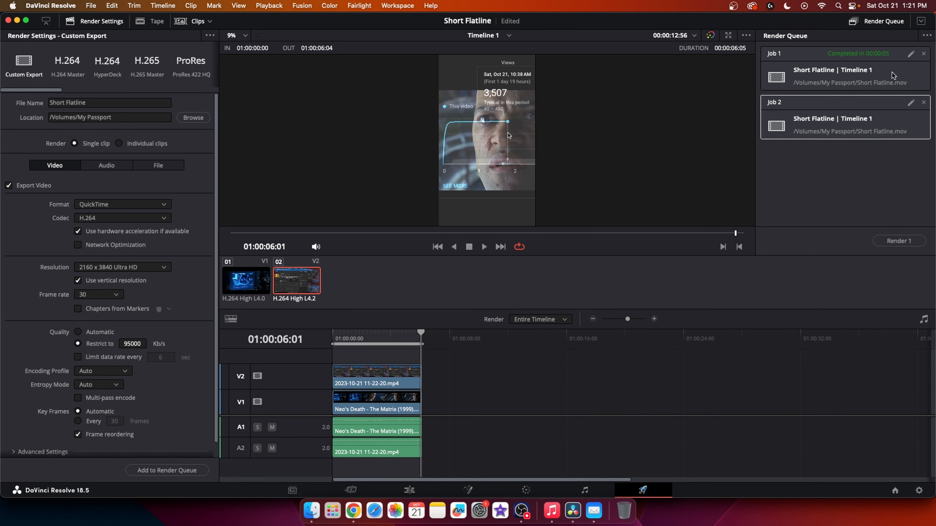
Remove the already completed job from the render queue and render the new Short Flatline job.
click(921, 57)
click(923, 53)
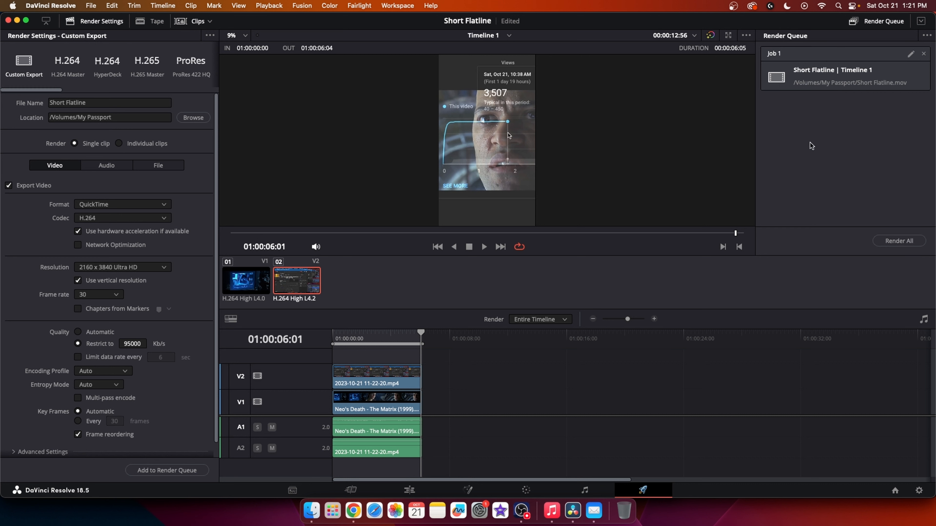
click(889, 241)
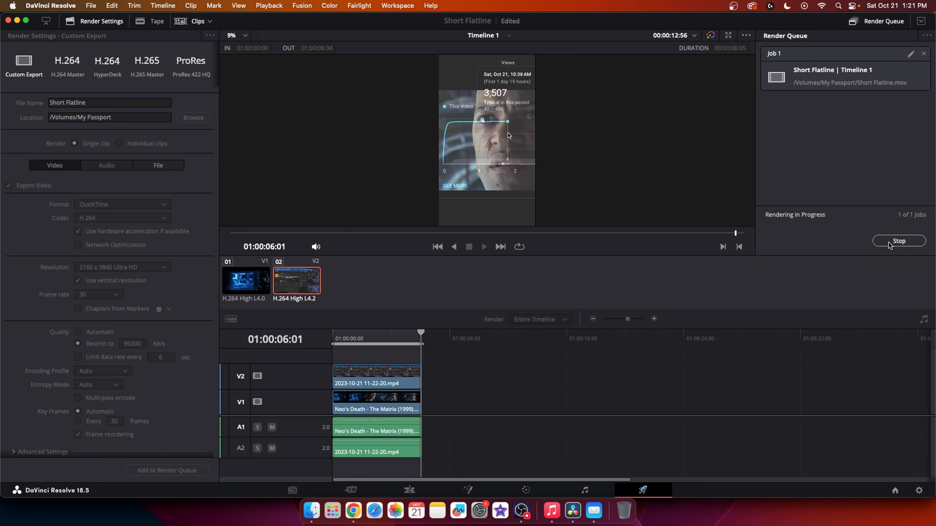